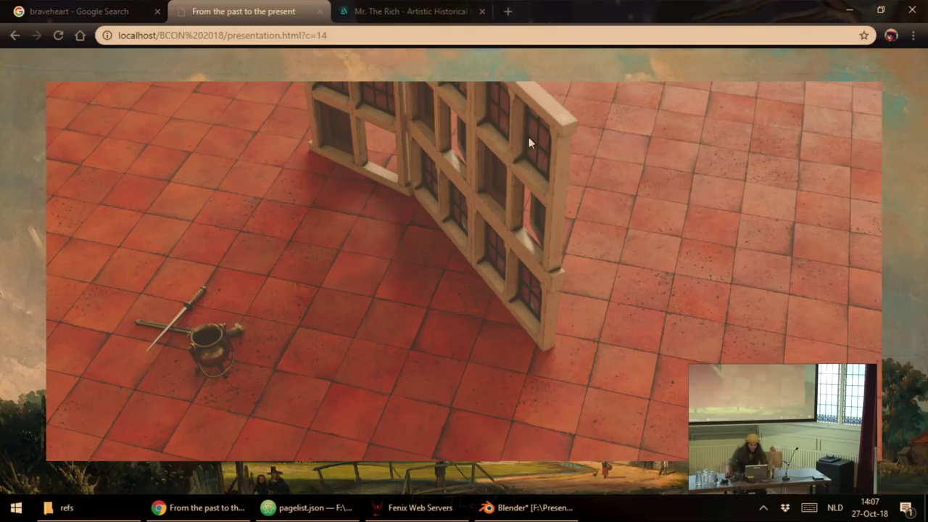
- Switch from the browser presentation to Blender and activate the 1::Modelling screen layout
click(528, 506)
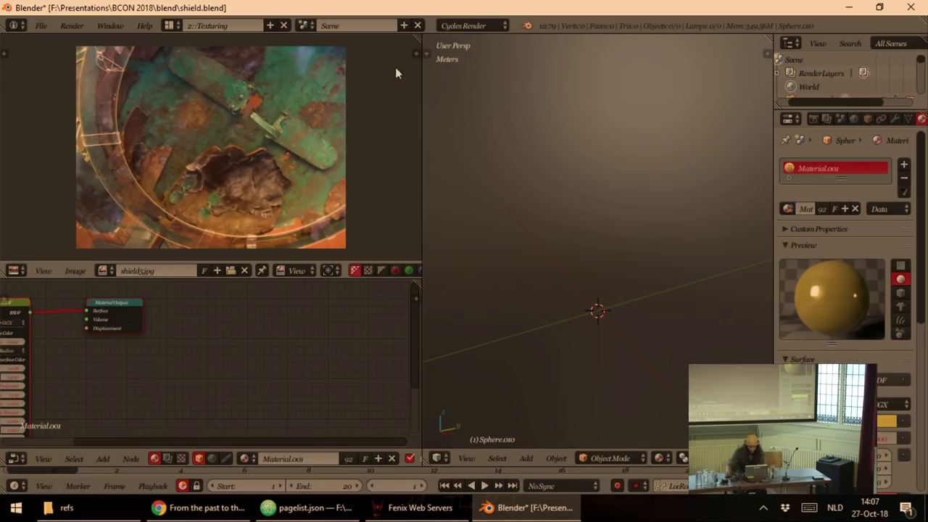
click(175, 25)
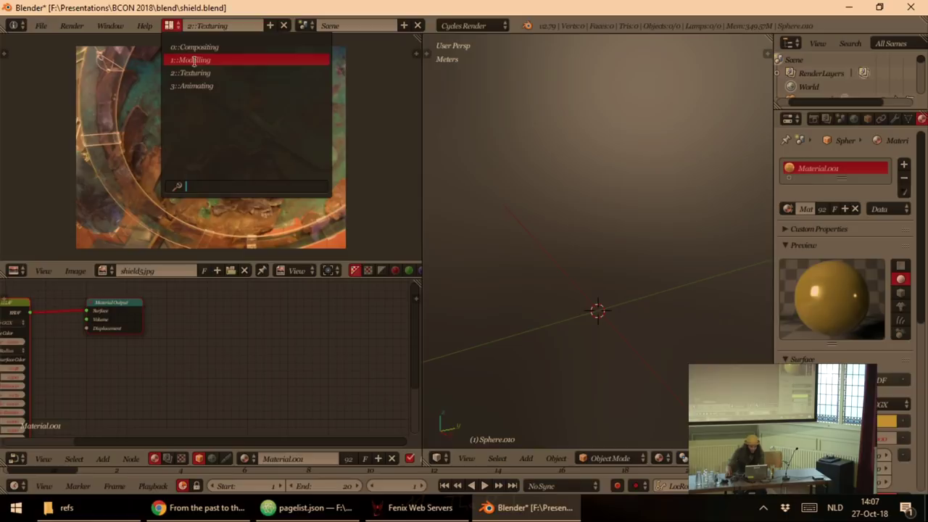
click(187, 59)
drag(238, 138, 418, 209)
drag(511, 113, 439, 224)
- Add a UV sphere mesh at the 3D cursor
key(space)
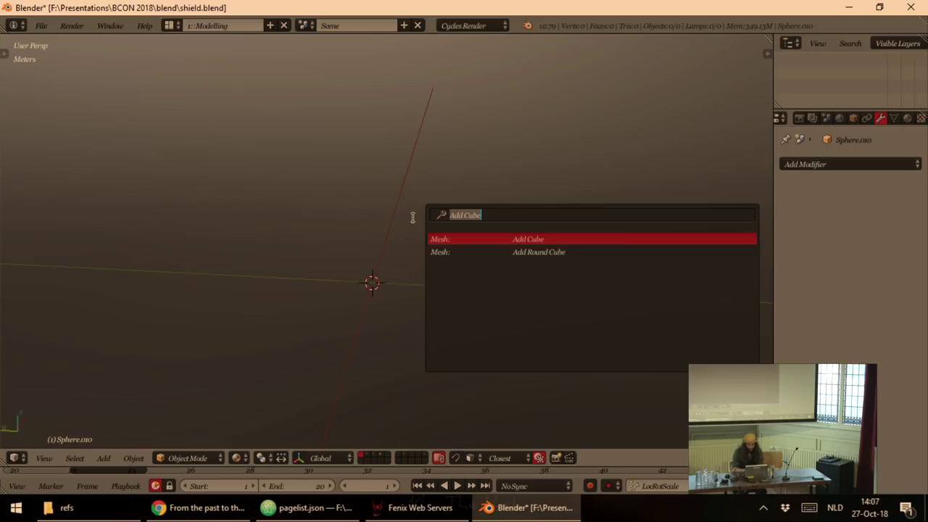
key(BackSpace)
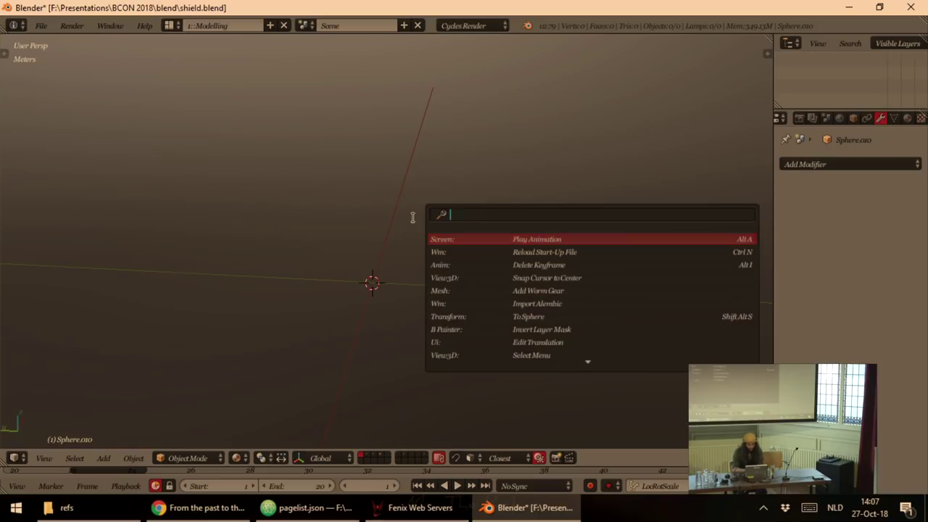
text(u)
key(BackSpace)
text(uv)
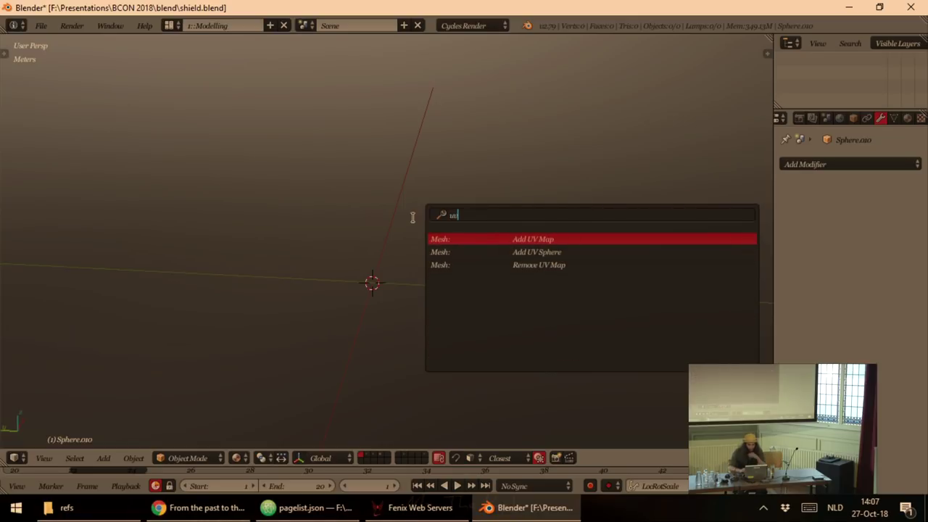
key(Down)
key(Return)
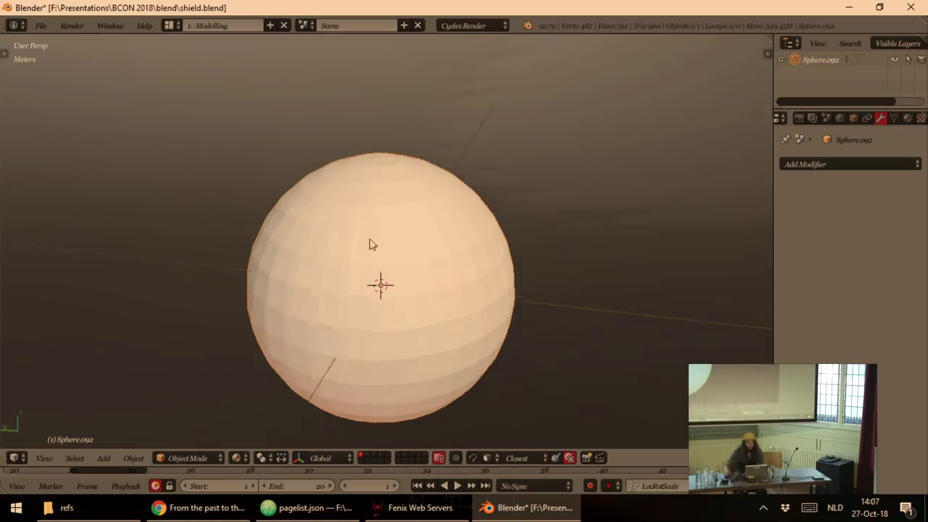
- In front view, delete the sphere's lower vertices so only the upper cap is left
key(Tab)
key(KP_1)
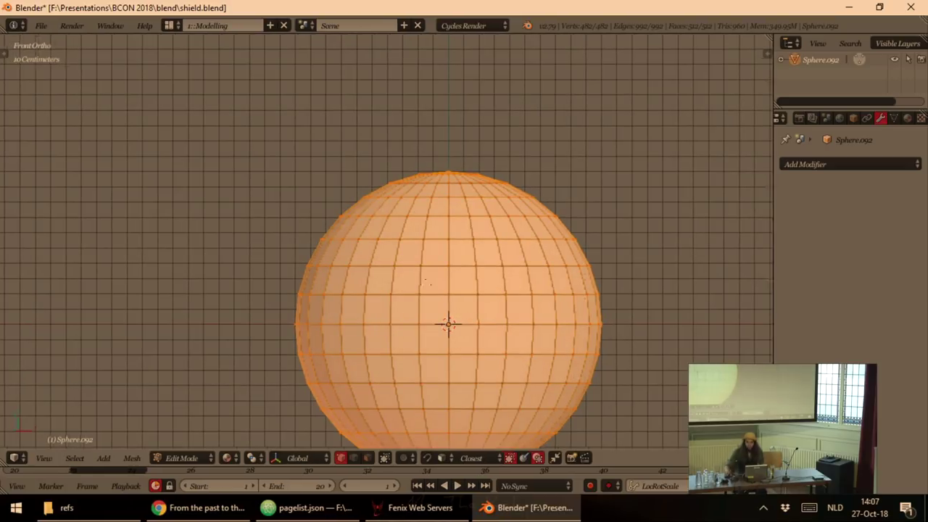
drag(426, 283, 354, 229)
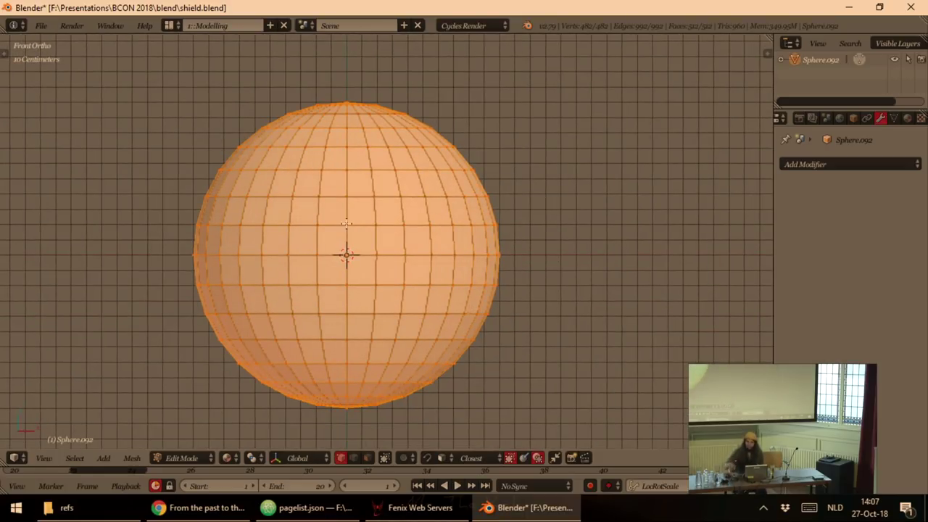
key(a)
key(b)
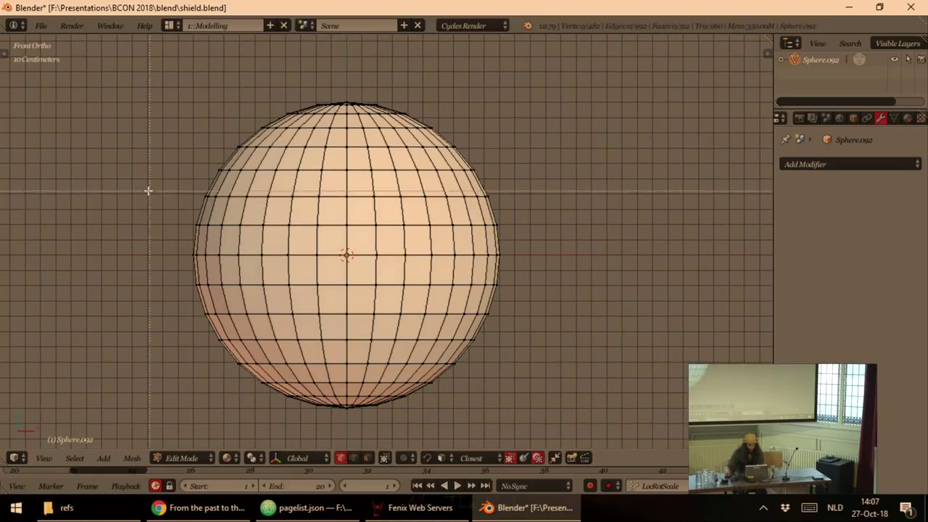
drag(126, 186, 566, 435)
key(x)
click(571, 253)
- Flatten the whole cap along Z and move it down about 70 cm to the origin
key(a)
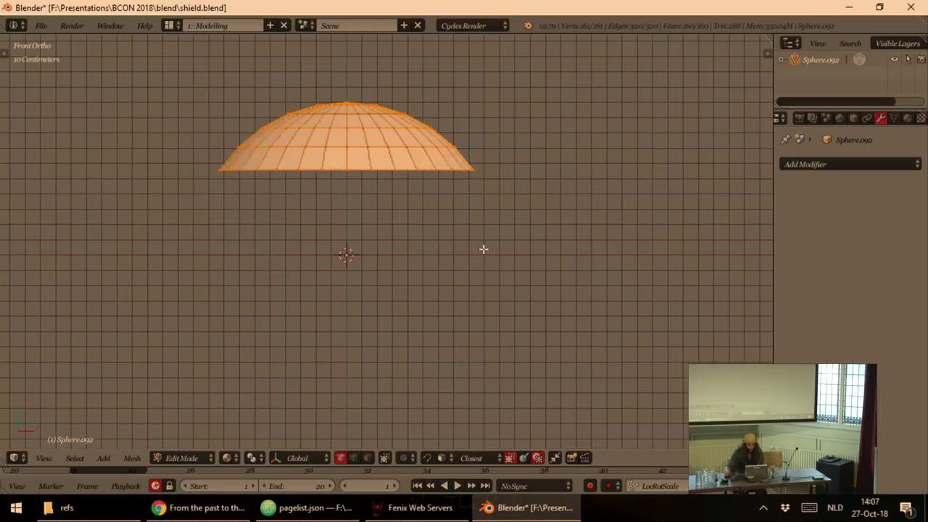
key(s)
key(z)
click(414, 140)
key(g)
key(z)
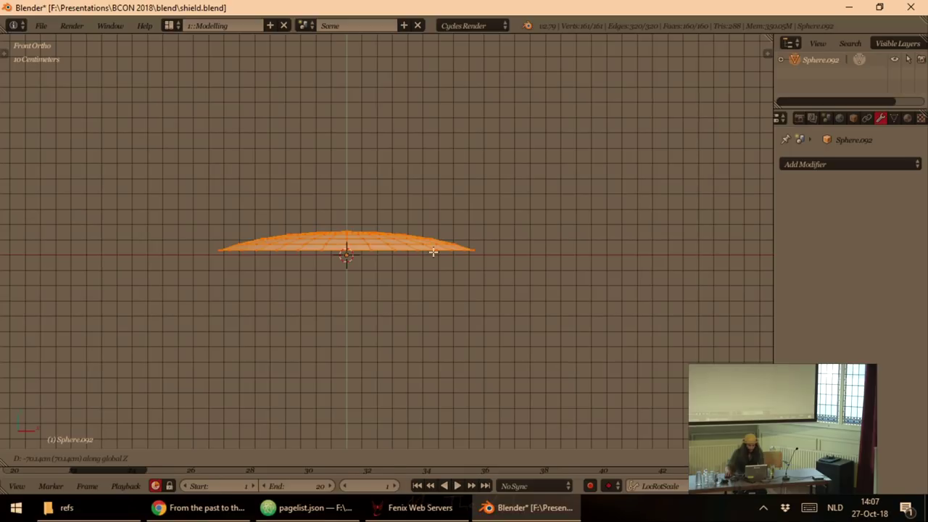
click(433, 253)
- Extrude the cap's outer edge loop and scale it outward to form a narrow flat rim
drag(433, 253, 495, 330)
key(KP_0)
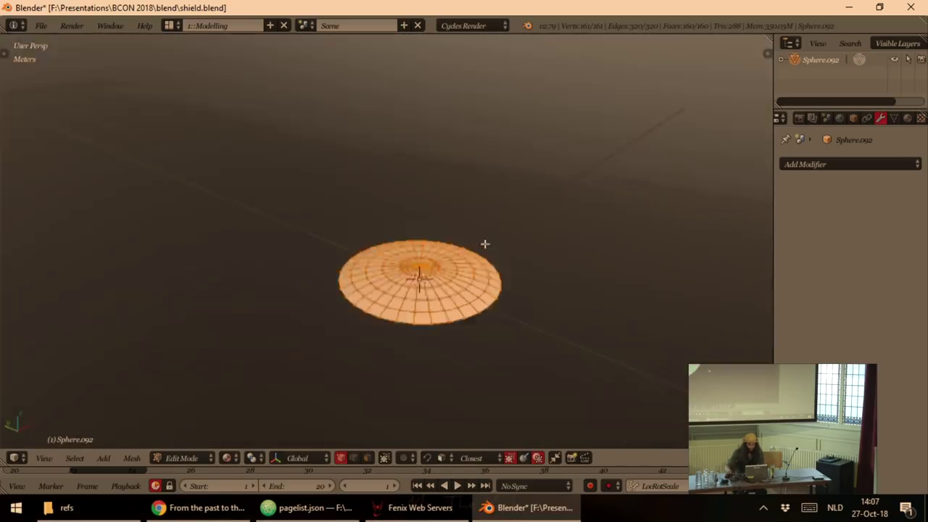
key(KP_Decimal)
drag(395, 239, 388, 247)
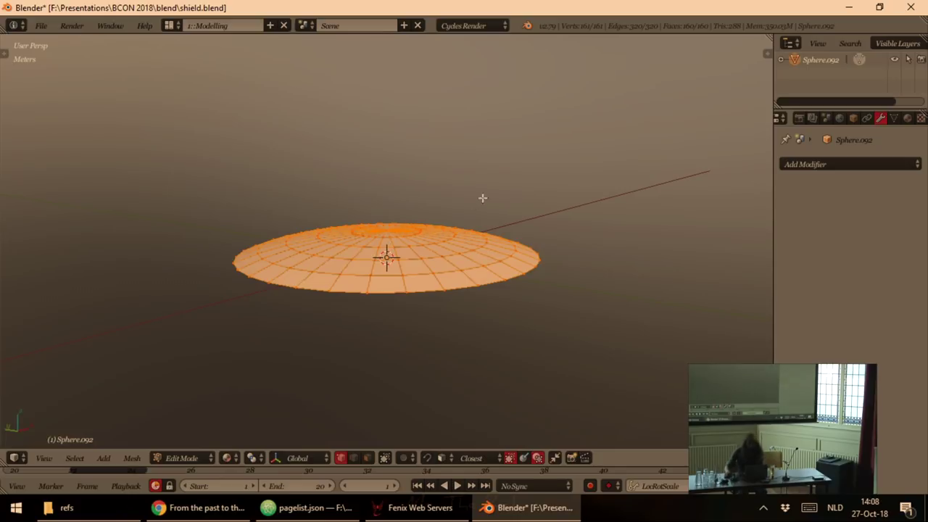
drag(482, 196, 469, 342)
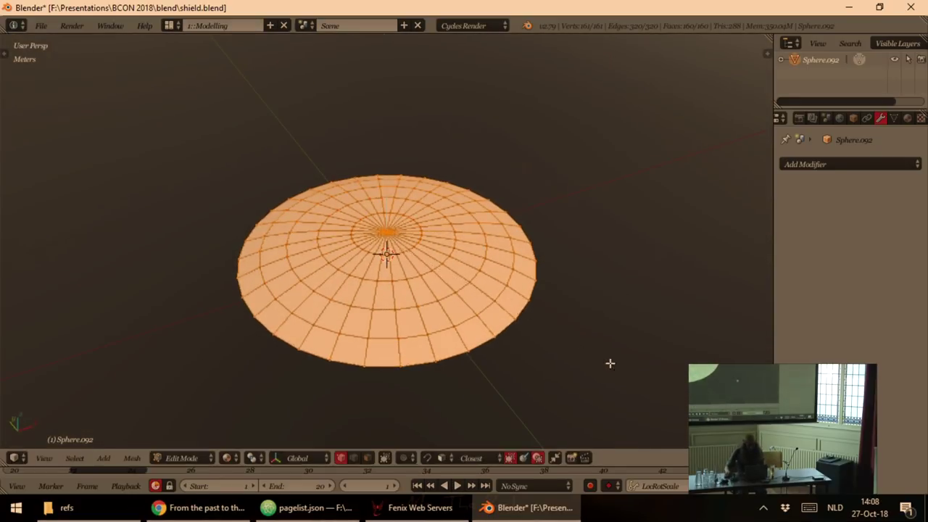
drag(609, 364, 574, 318)
key(a)
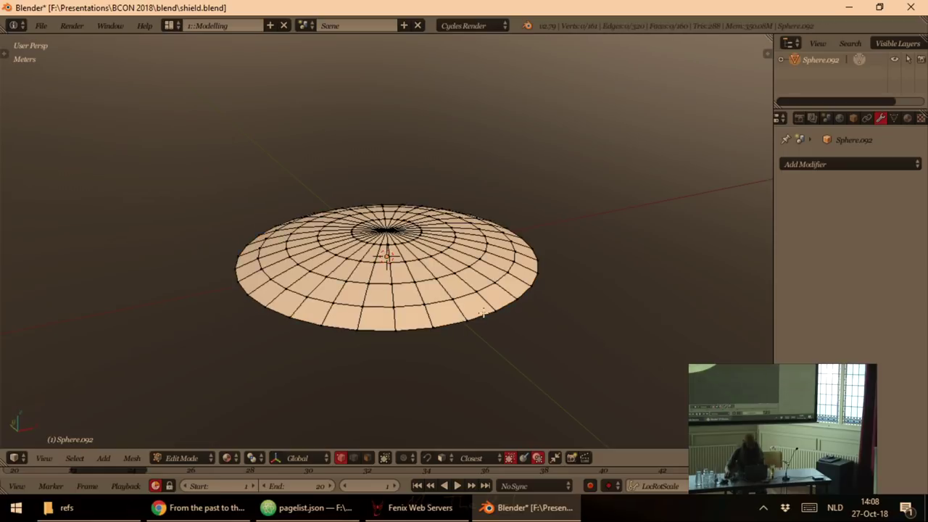
alt+click(483, 313)
key(e)
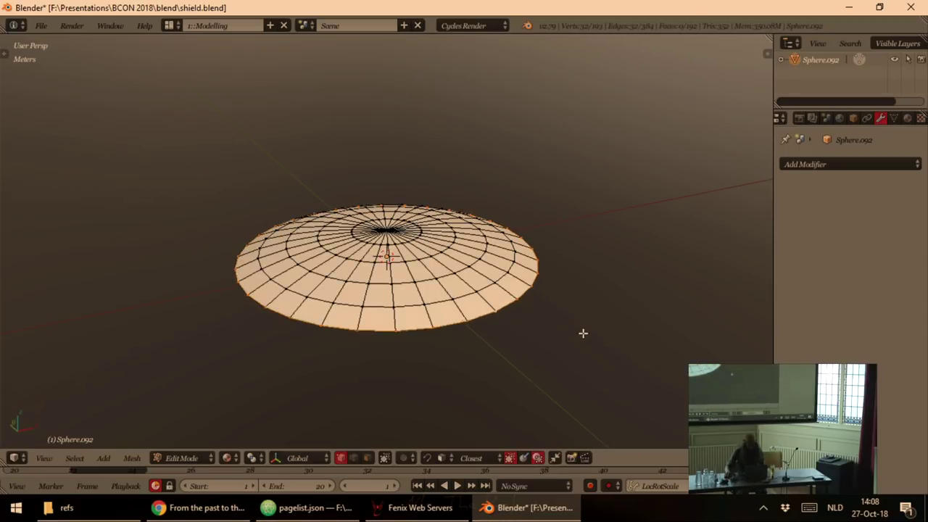
key(s)
click(596, 352)
- Extrude the entire shield mesh in place and offset it along its normals by about 0.025 to give it thickness
key(a)
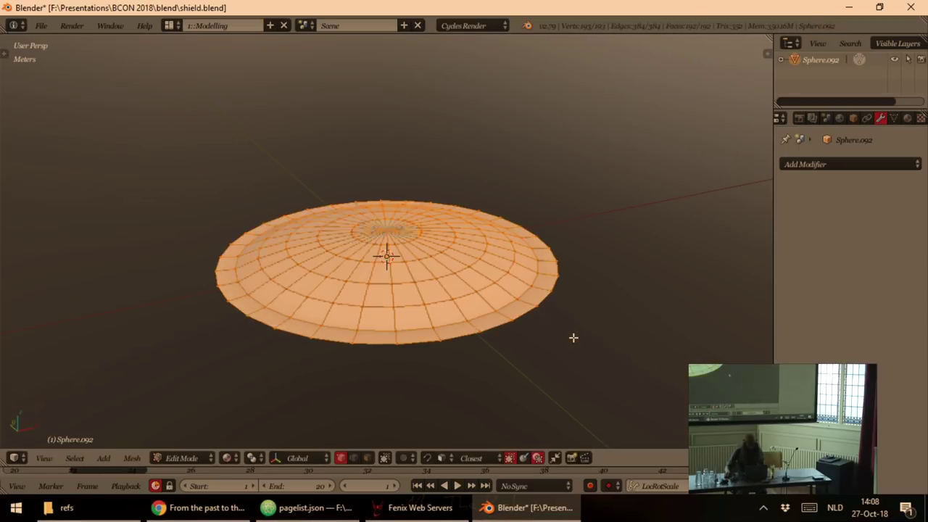
key(e)
right_click(573, 337)
key(alt+s)
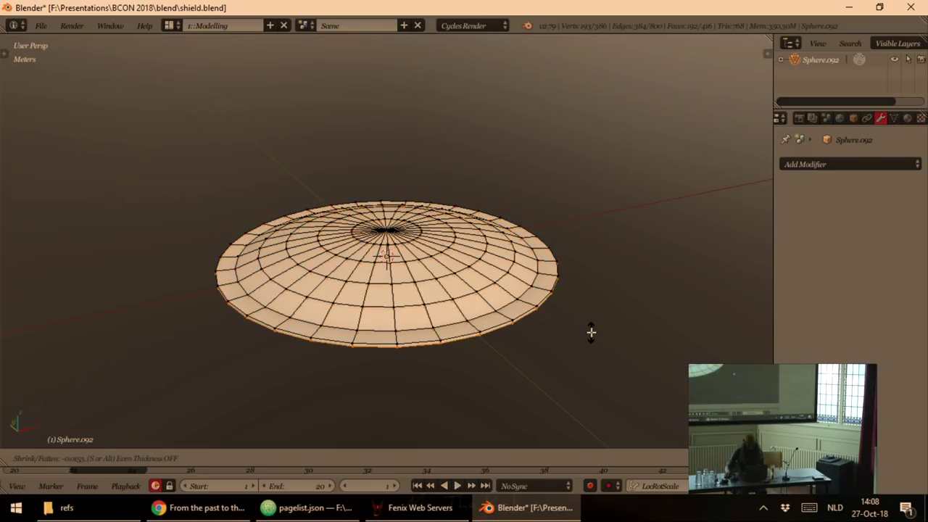
click(588, 330)
drag(589, 331, 525, 332)
key(Tab)
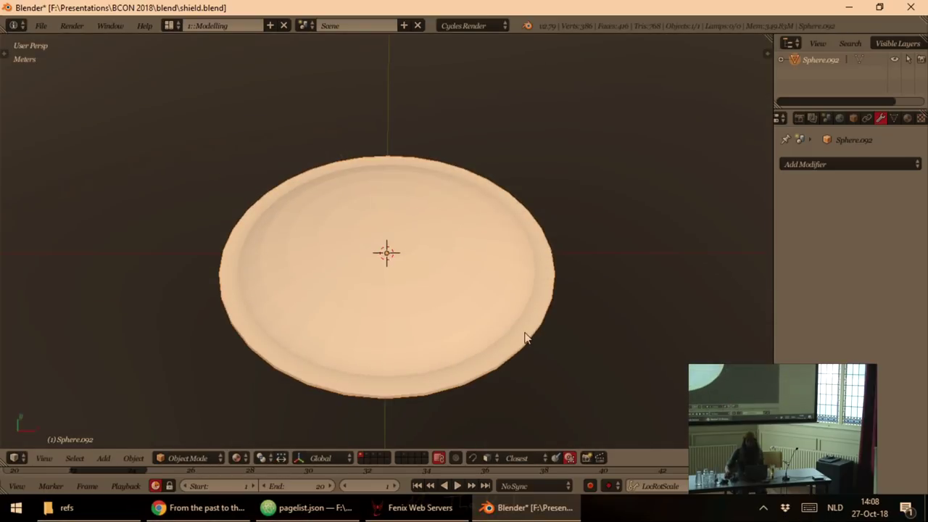
- In top view, limit selection to visible geometry and select two neighbouring vertices at the lower left of the ring inside the rim
key(KP_7)
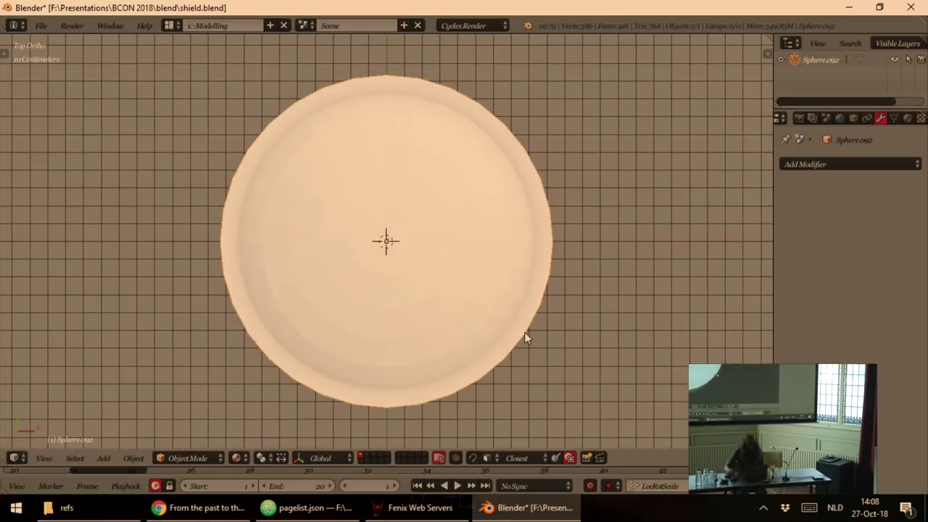
key(Tab)
key(a)
right_click(289, 330)
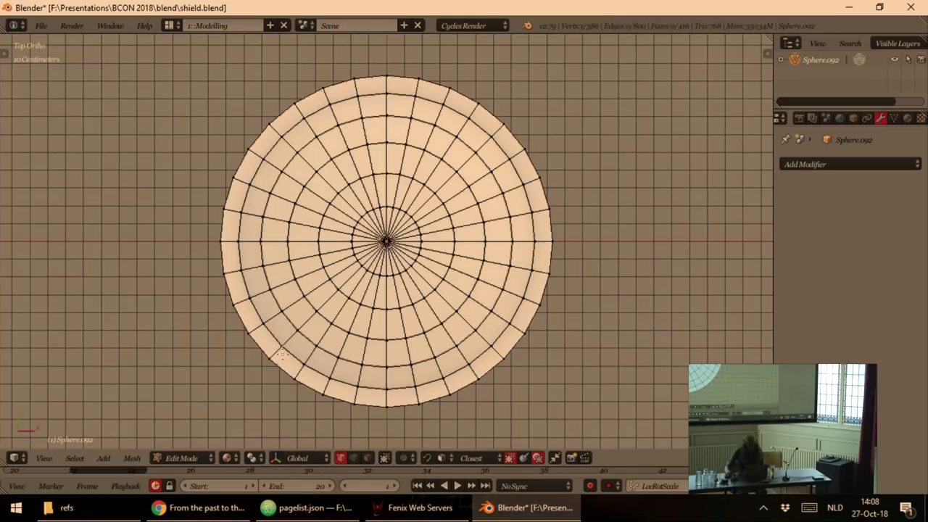
shift+right_click(275, 339)
scroll(287, 358, up, 2)
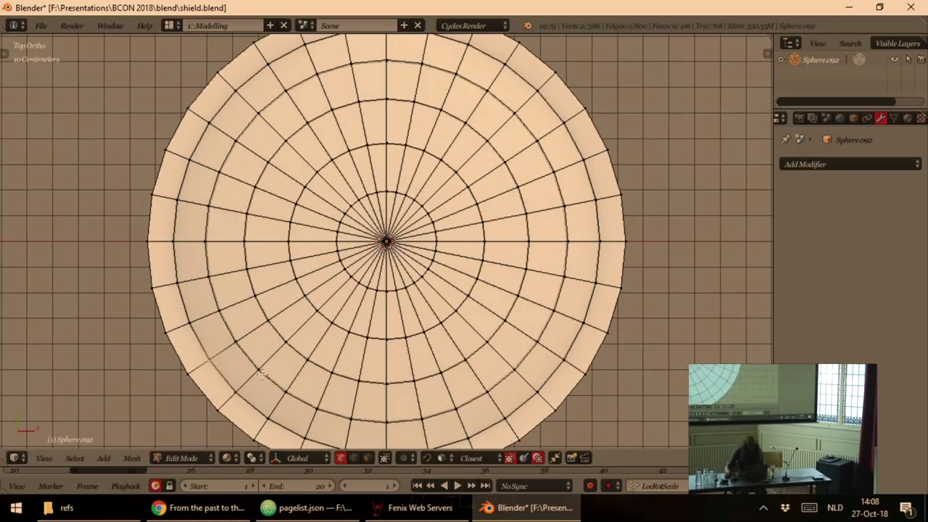
right_click(258, 369)
right_click(236, 398)
click(384, 459)
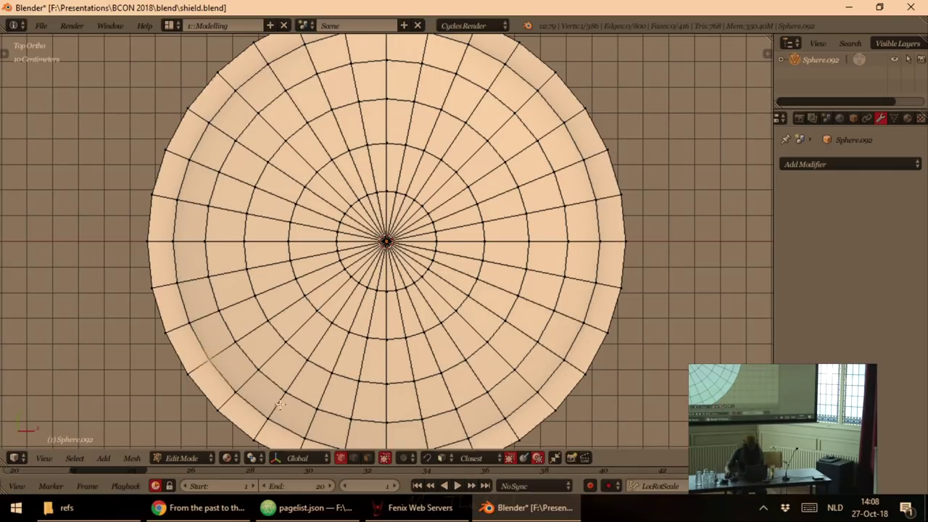
shift+right_click(229, 369)
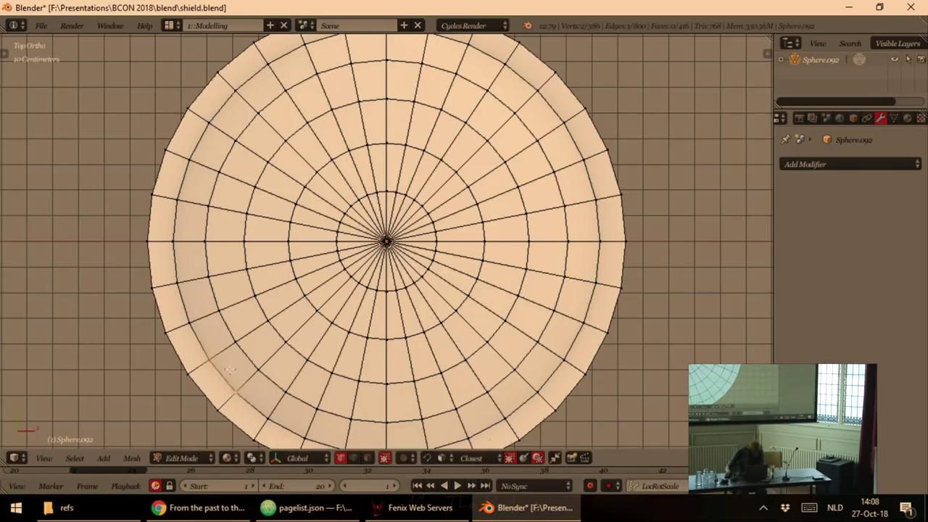
- Duplicate the edge between the two selected vertices and shift the copy slightly away from the ring
key(shift+d)
right_click(281, 372)
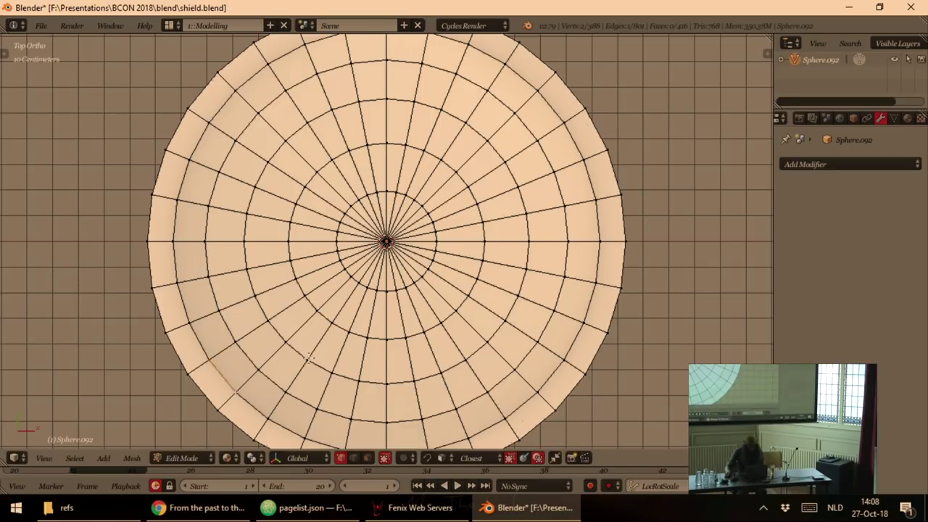
key(g)
click(294, 366)
- Extrude the duplicated edge to the shield's centre, across it, and out to the lower-right rim, forming a V-shaped strip
key(e)
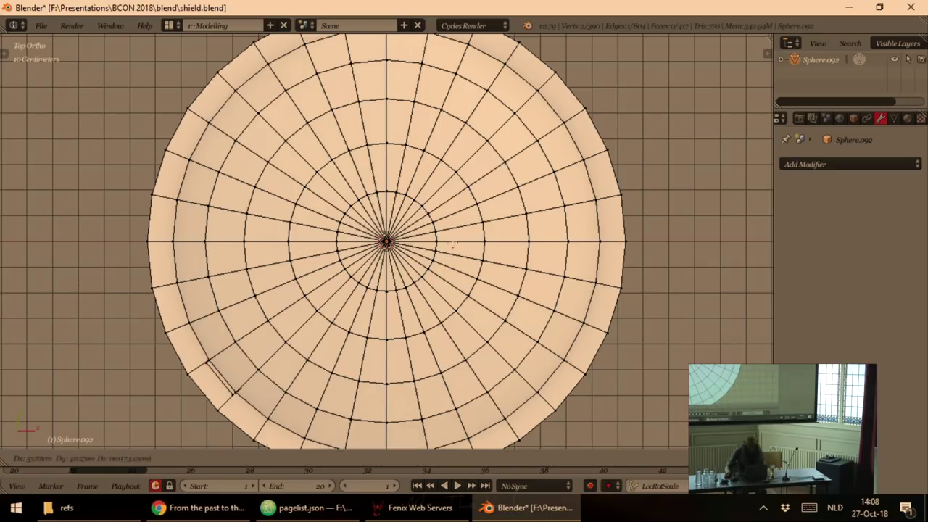
click(297, 367)
key(g)
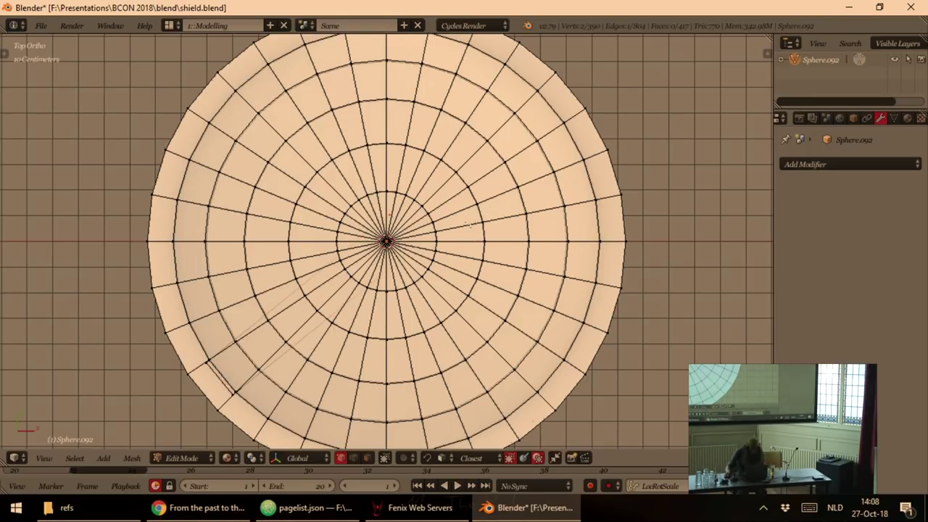
click(466, 225)
key(e)
click(551, 174)
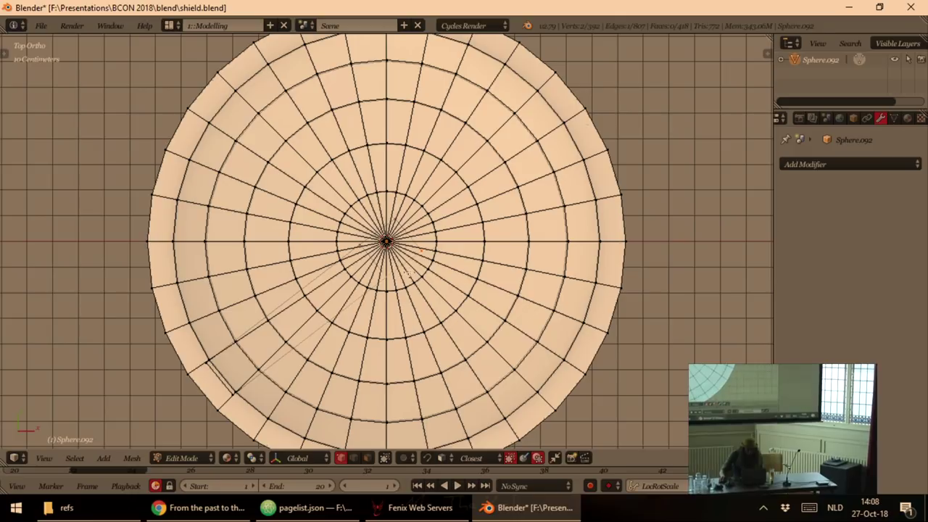
key(e)
click(497, 317)
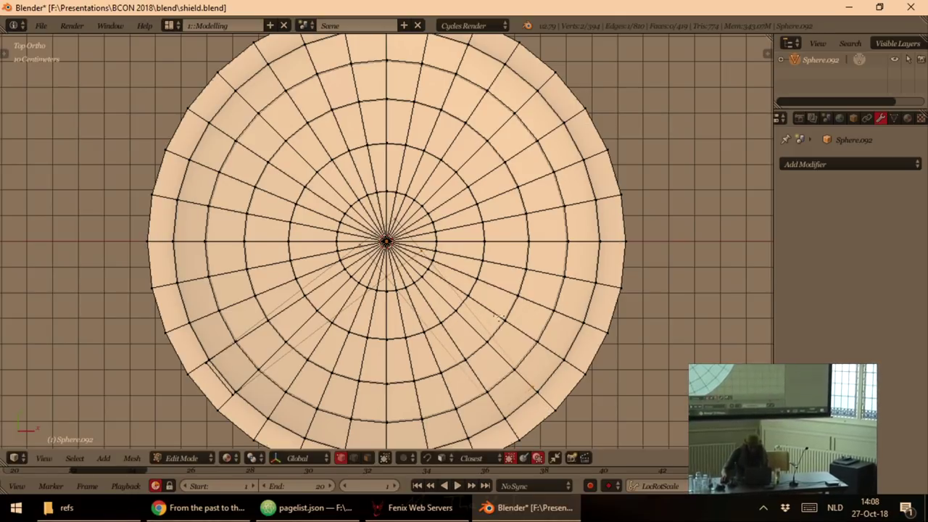
- Add three evenly spaced loop cuts across the strip's lower-right leg
key(ctrl+e)
key(Escape)
key(ctrl+r)
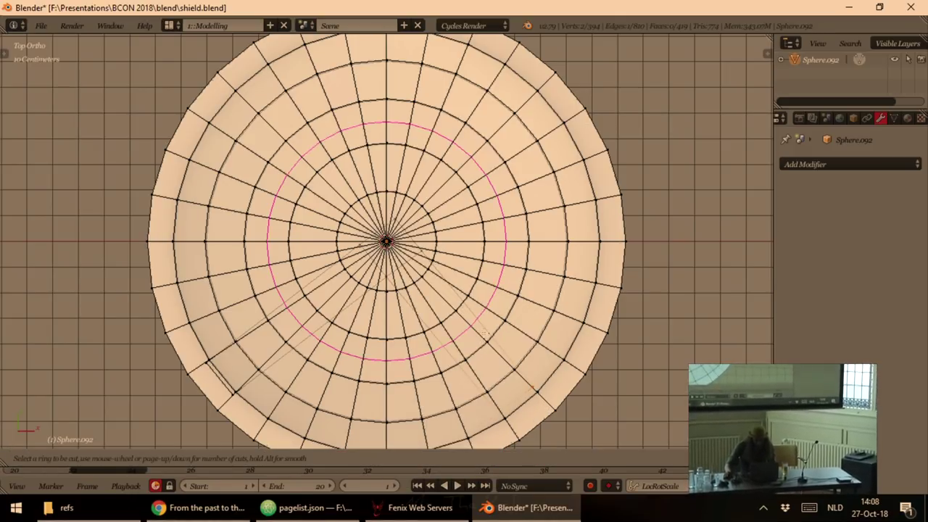
scroll(459, 339, up, 2)
click(459, 338)
right_click(459, 339)
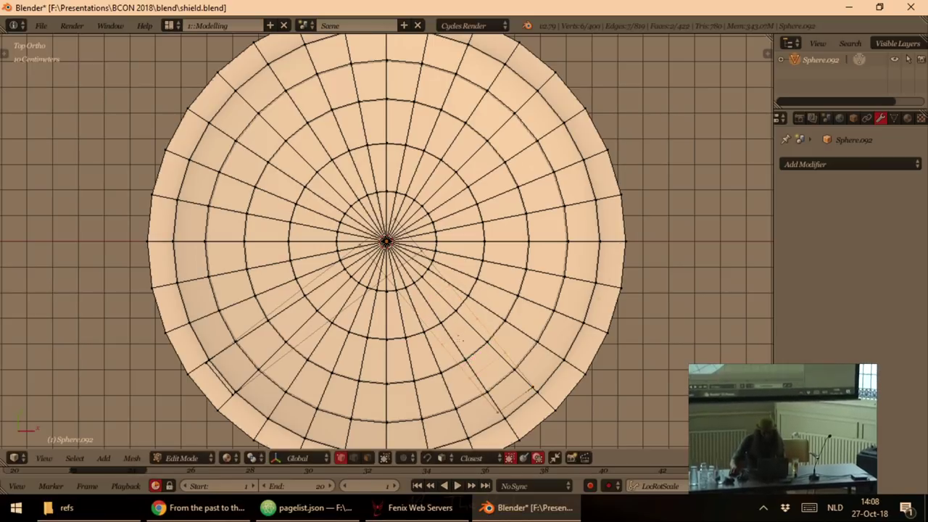
- Add two loop cuts across the strip's lower-left leg
key(ctrl+r)
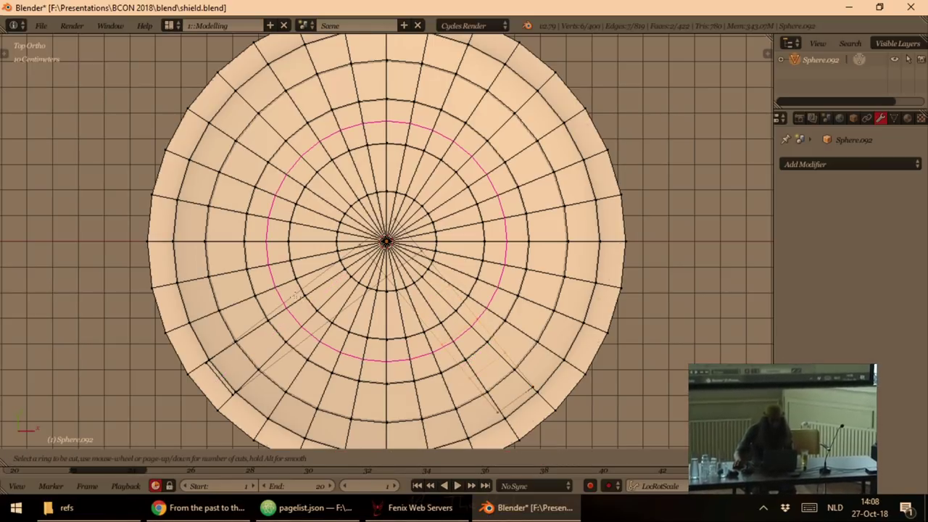
click(295, 294)
click(290, 297)
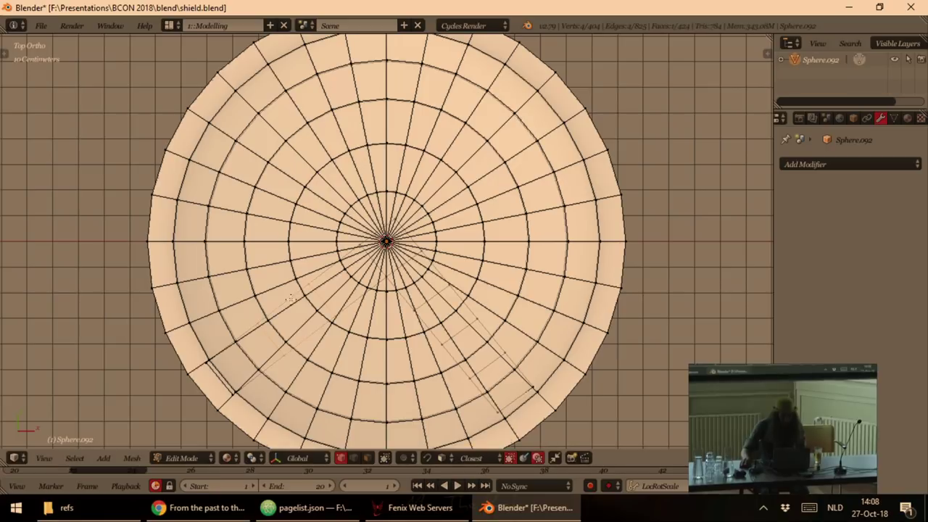
- Select only the linked geometry of the whole V-shaped strip, leaving the shield's dome unselected
key(l)
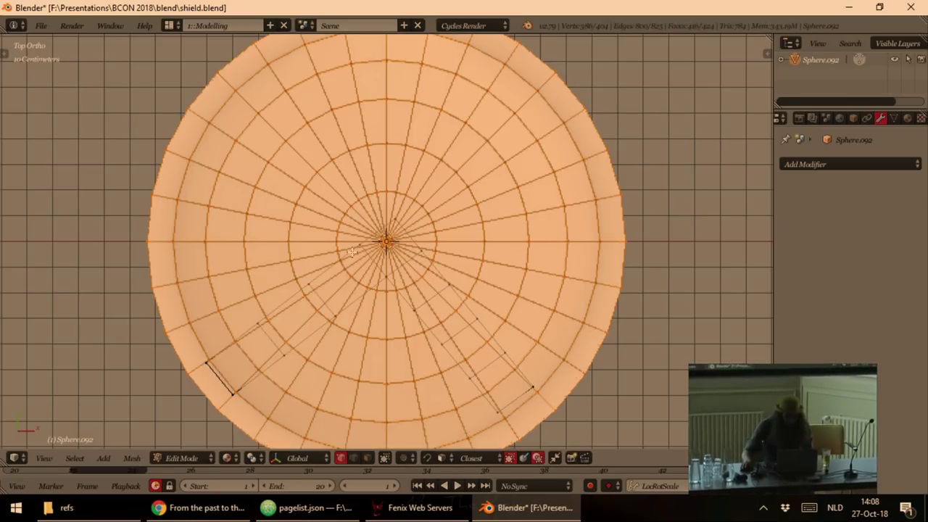
key(a)
key(l)
drag(352, 278, 428, 164)
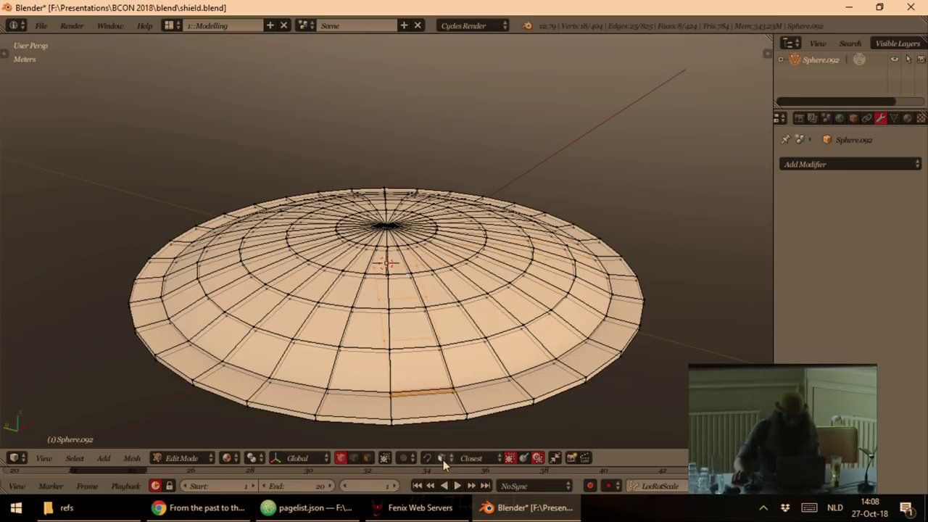
- Raise the V-shaped strip about 20 cm along the global Z axis so it floats above the shield
click(443, 458)
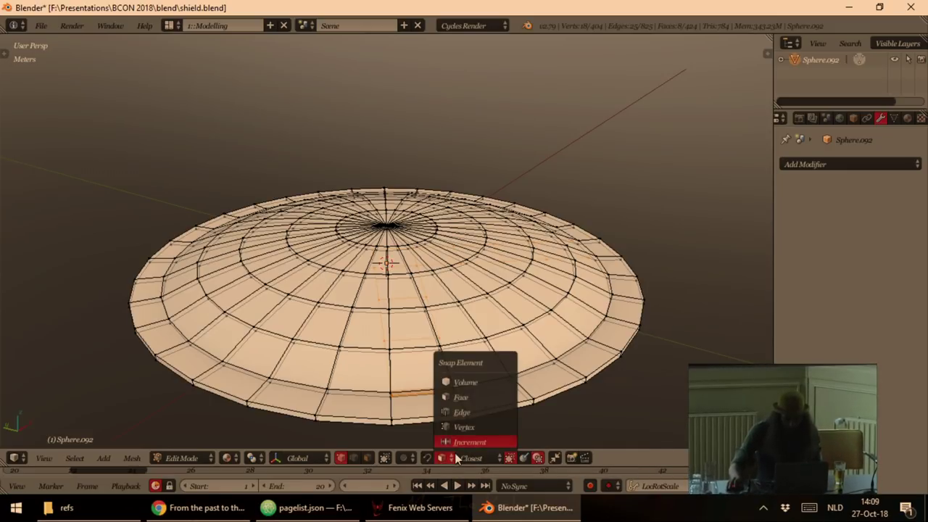
click(451, 459)
drag(523, 341, 518, 290)
key(KP_7)
key(g)
key(z)
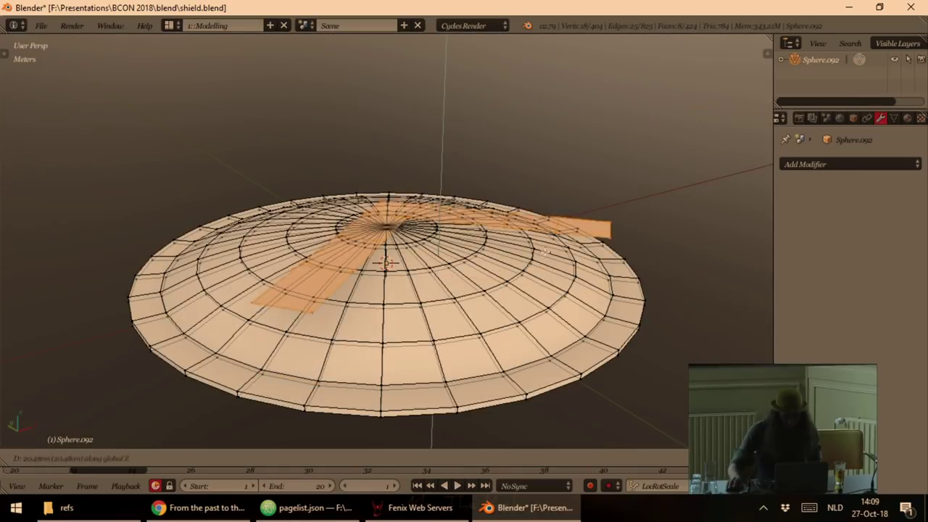
click(542, 244)
- Move the strip from the top view with face snapping so its vertices project onto the shield's curved surface
click(508, 305)
key(KP_7)
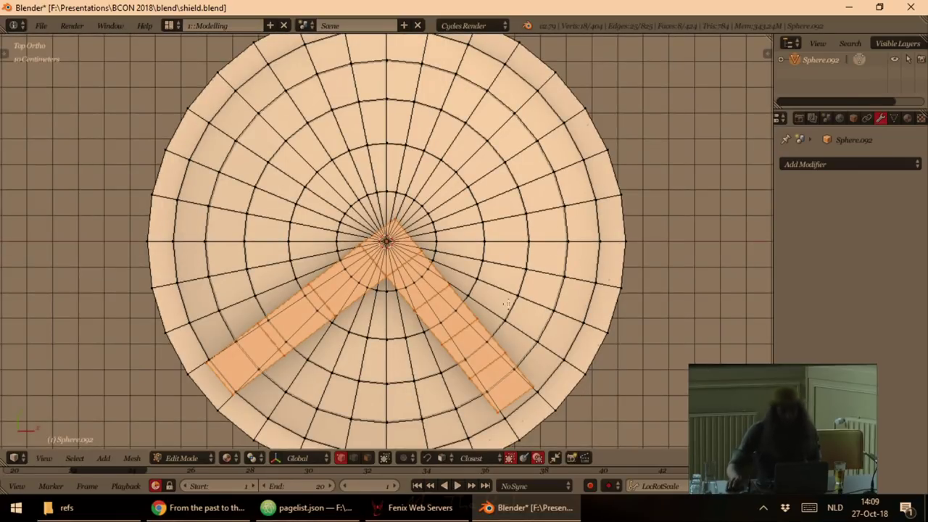
key(g)
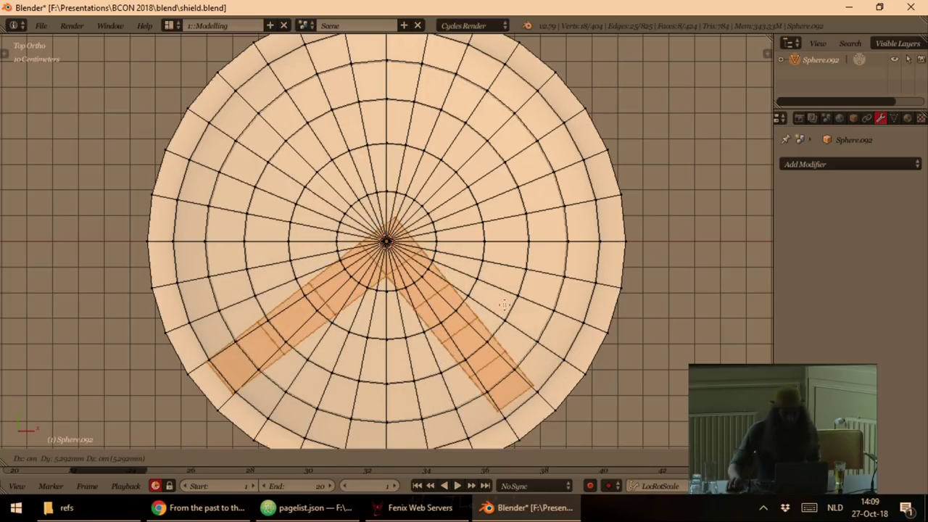
click(511, 303)
scroll(510, 303, up, 6)
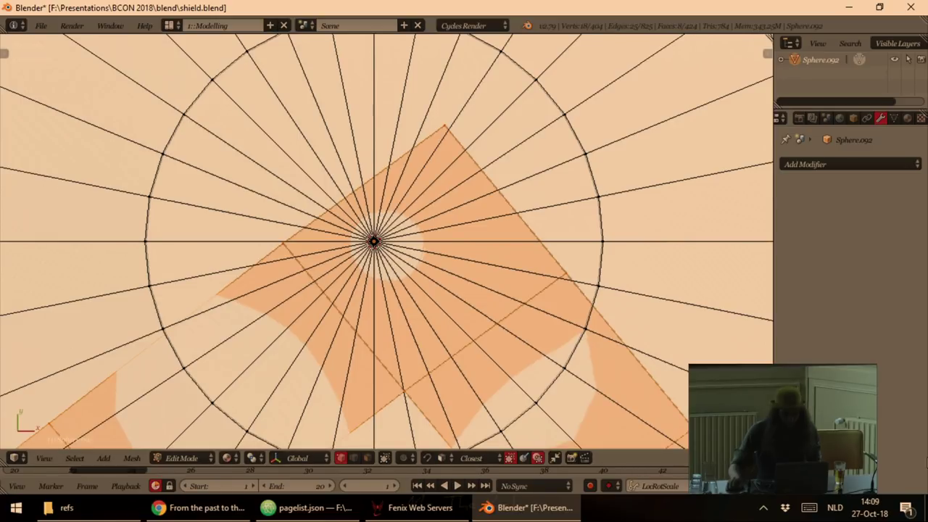
scroll(387, 241, up, 5)
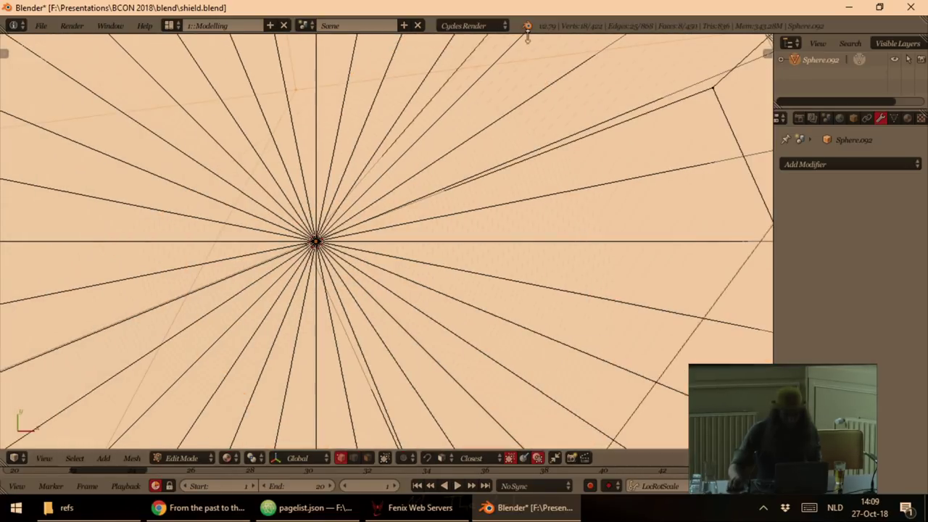
key(ctrl+z)
key(ctrl+z)
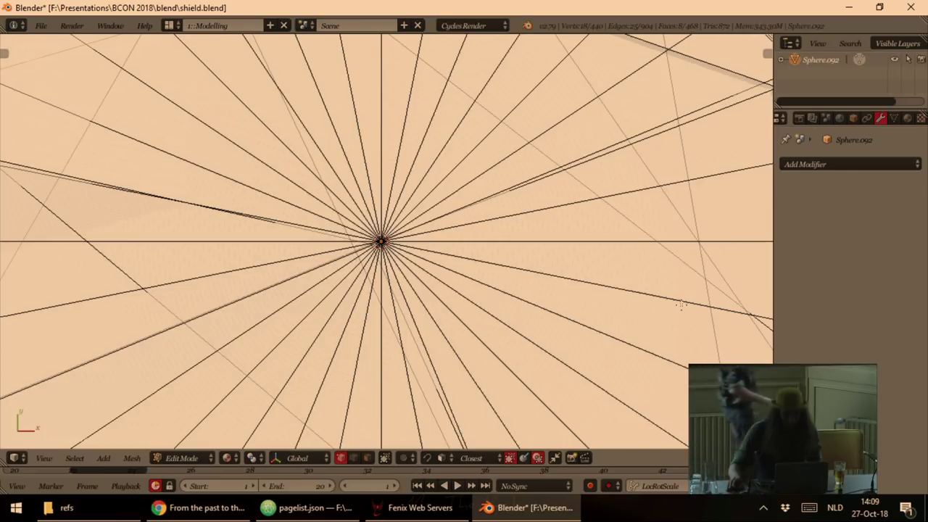
scroll(559, 403, down, 8)
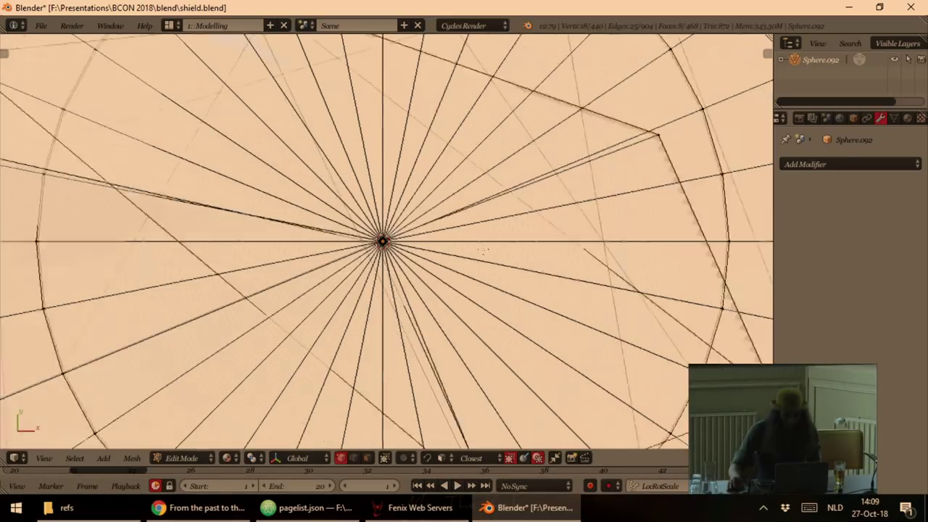
scroll(454, 237, up, 1)
key(ctrl+z)
drag(454, 301, 560, 211)
key(ctrl+z)
key(e)
right_click(505, 237)
key(ctrl+z)
scroll(505, 237, up, 3)
- Extrude the strip's faces in place and fatten them outward with Shrink/Fatten to give the strip thickness
key(e)
right_click(571, 225)
key(alt+s)
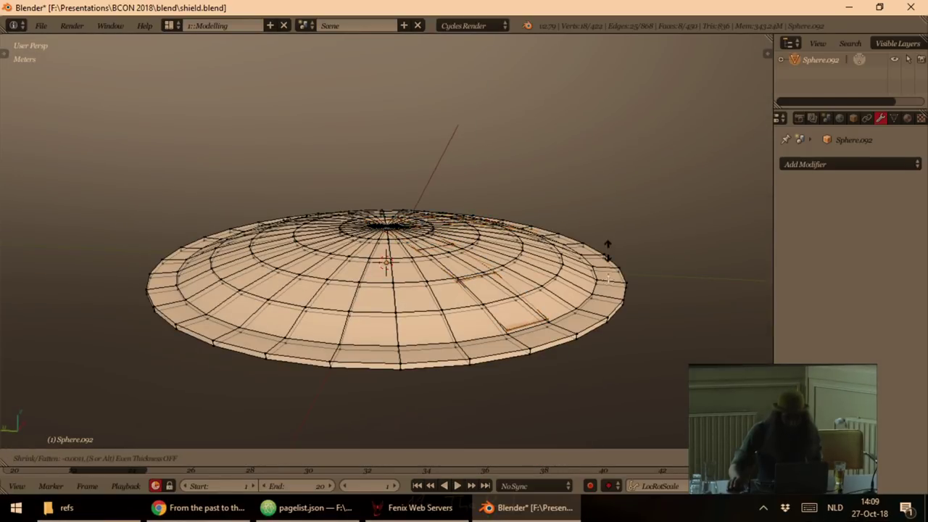
click(598, 290)
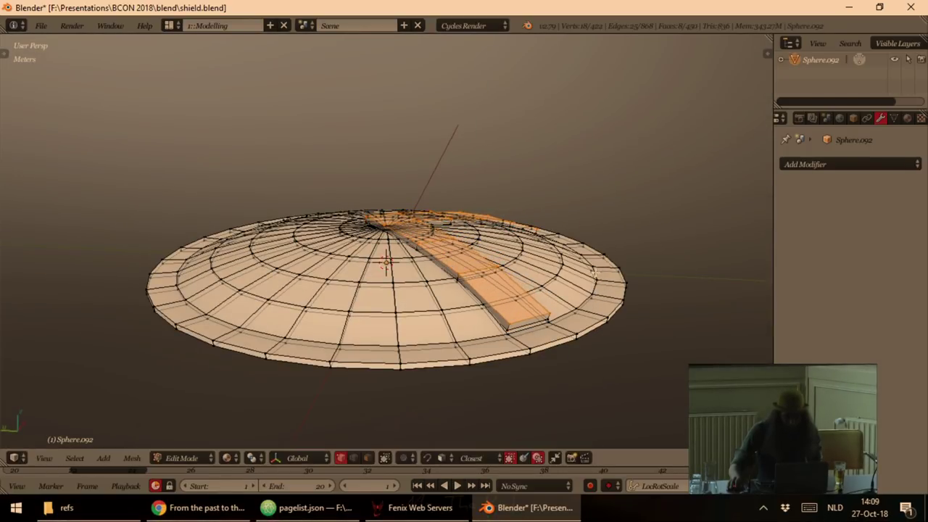
- Return to Object Mode and rotate the shield 90° about the global X axis so it stands upright
key(Tab)
drag(596, 274, 589, 244)
text(rx)
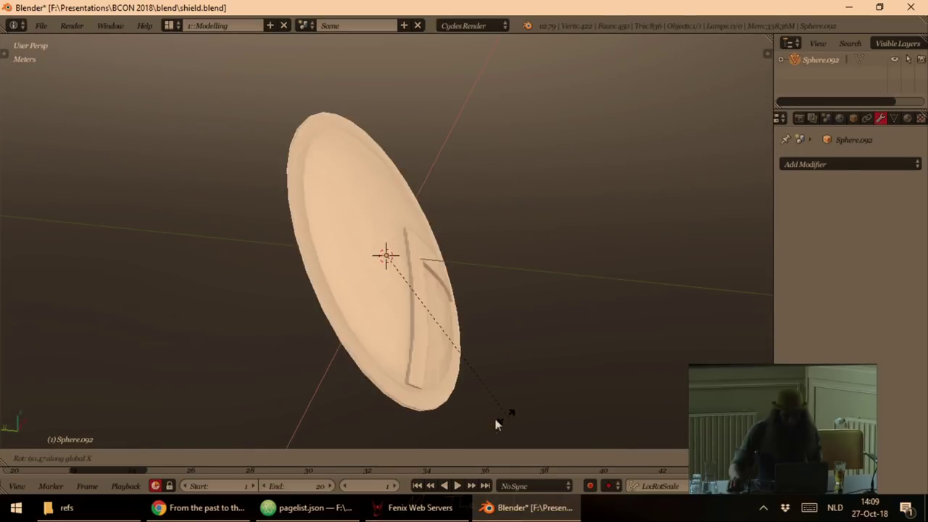
text(90)
key(Return)
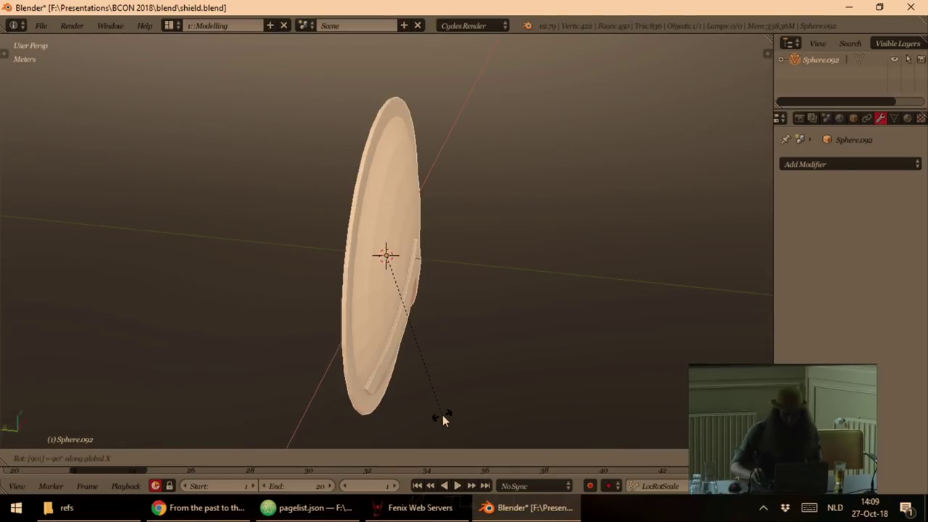
- Move the upright shield up along the Z axis until its lower rim rests at ground level
key(g)
key(z)
click(410, 251)
scroll(409, 251, down, 4)
drag(410, 251, 578, 316)
scroll(337, 195, up, 2)
- Assign the existing yellow Material.001 to the shield
click(907, 118)
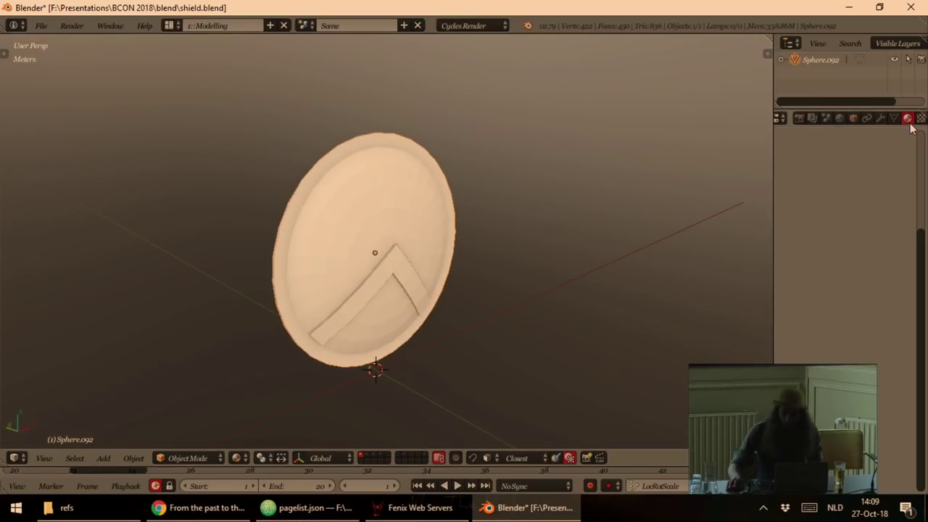
click(788, 208)
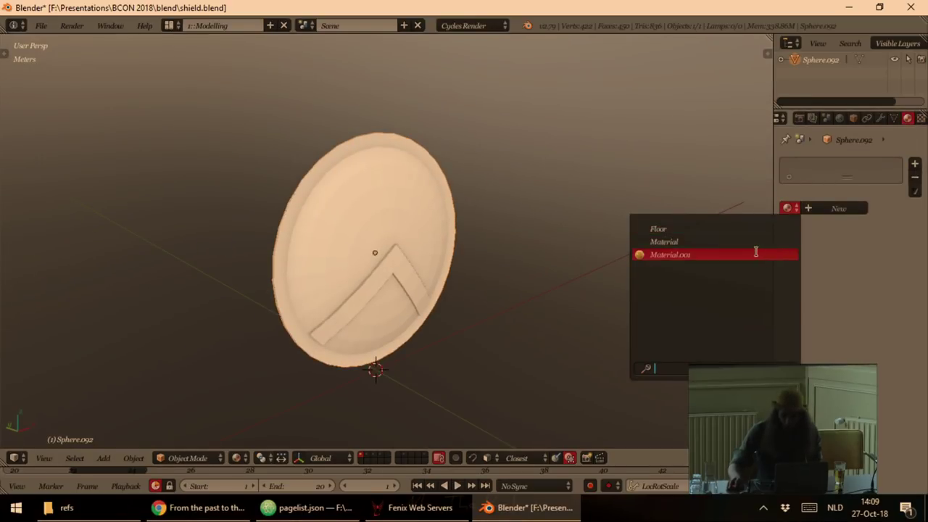
key(Return)
drag(555, 223, 558, 211)
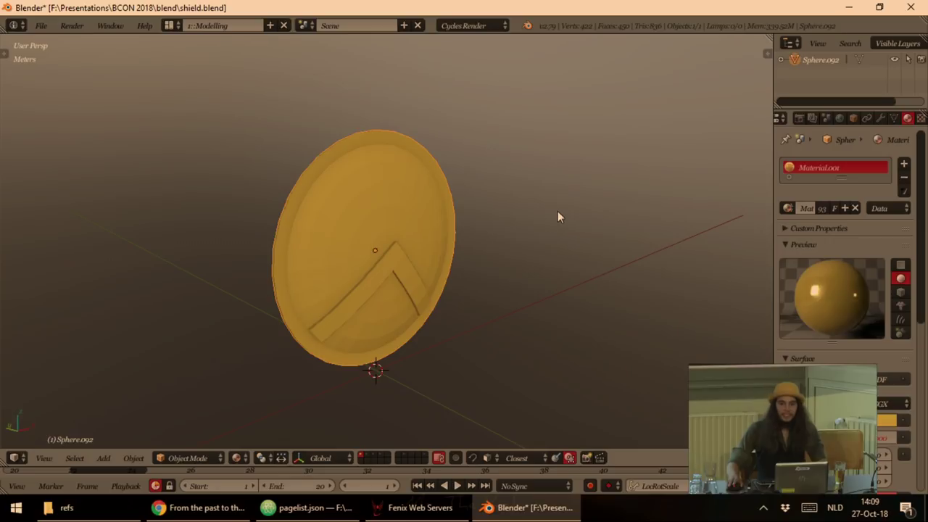
- Display layer 2 with the shield split by a spear, followed by layer 3 with the shield crushed under a foot
key(2)
drag(473, 307, 488, 319)
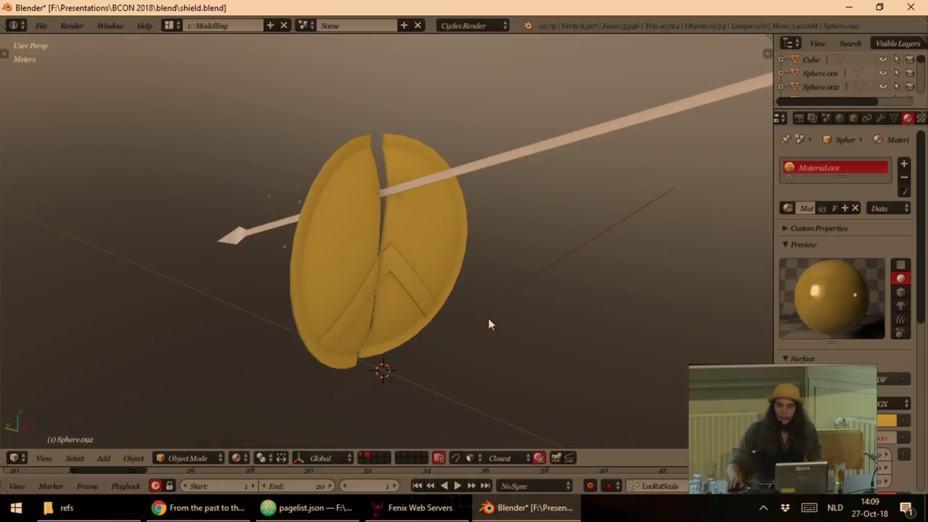
key(3)
key(3)
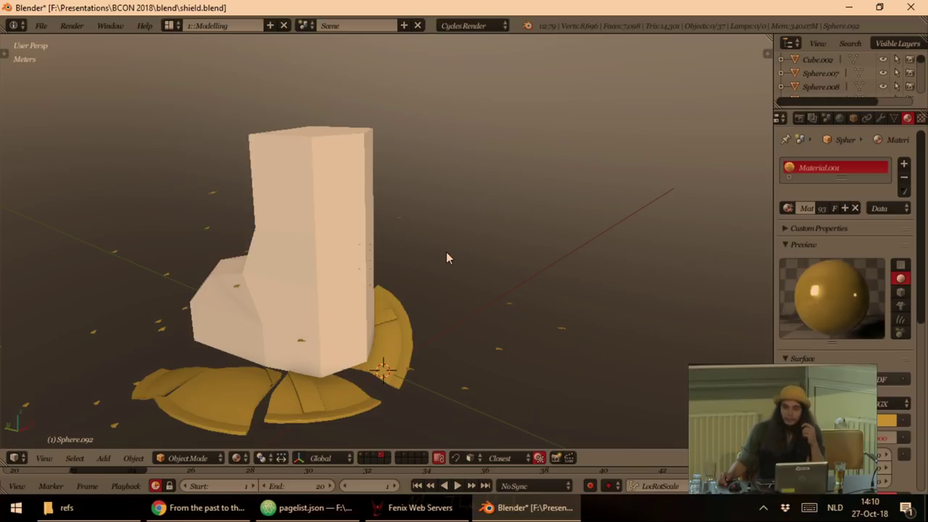
- Switch to the browser presentation and advance through the ancient shield reference slides, from the warrior painting to the museum shield
click(267, 509)
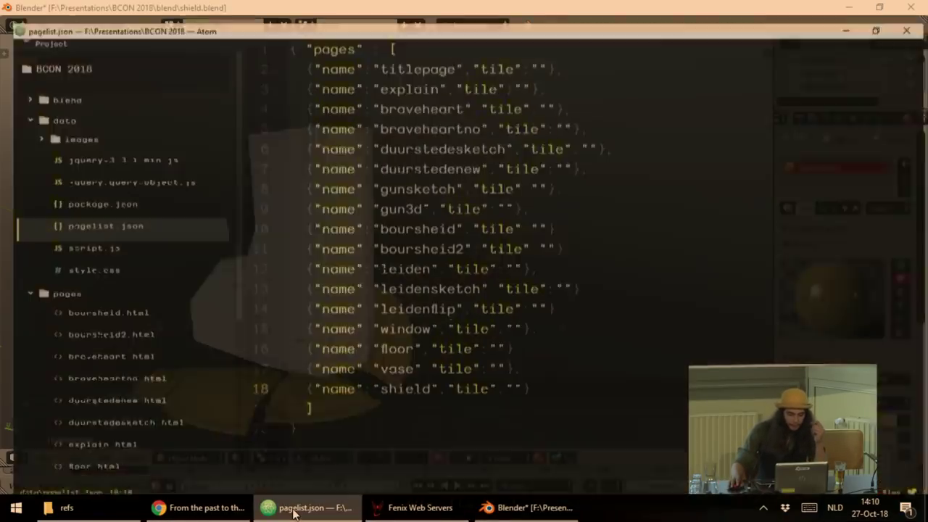
click(234, 507)
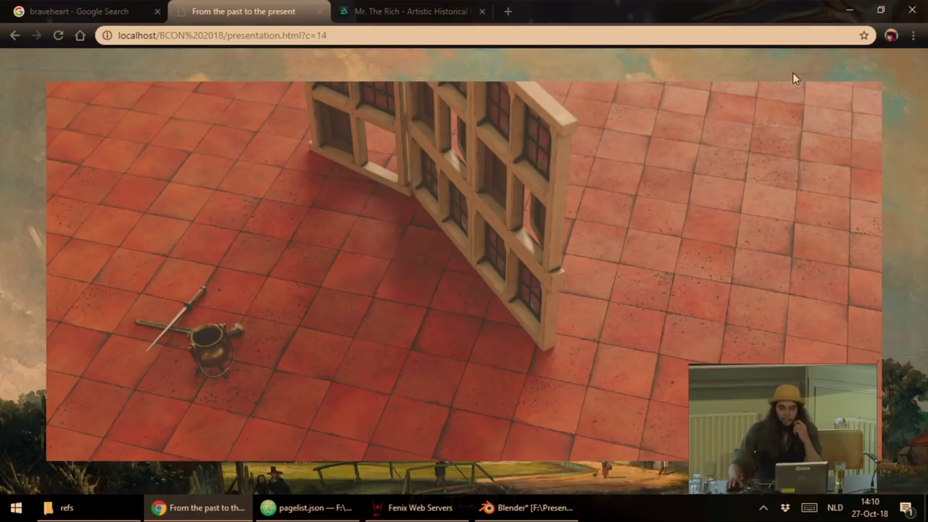
click(346, 56)
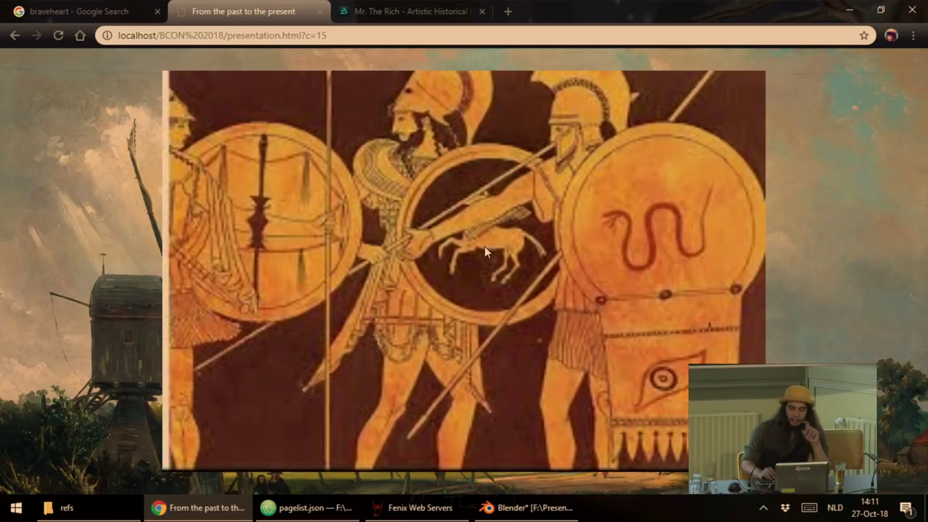
key(Right)
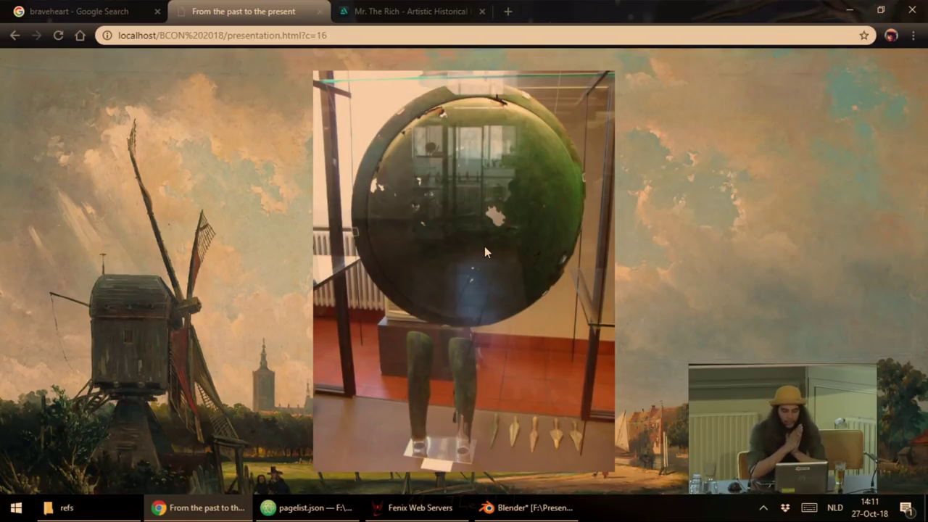
- Switch back to Blender, turn the 3D viewport into an image editor and display shield1.jpg
click(537, 507)
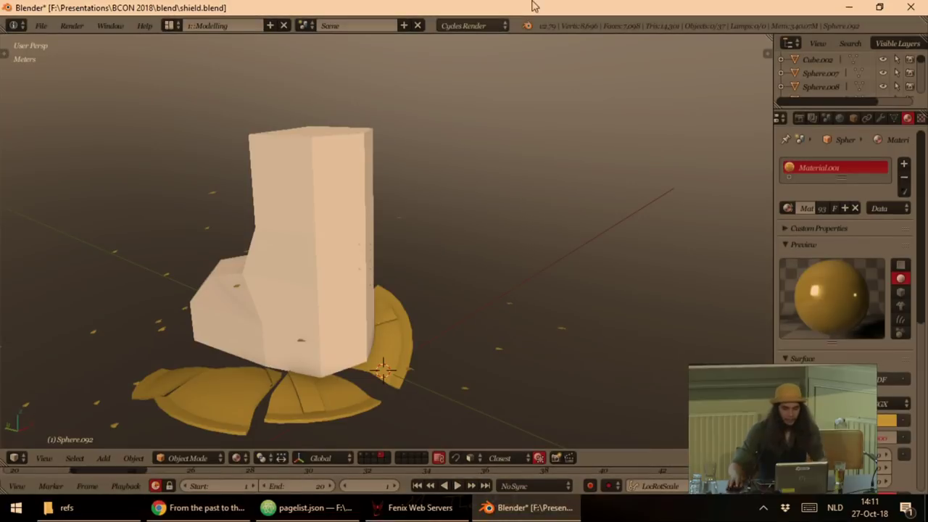
click(16, 457)
click(62, 355)
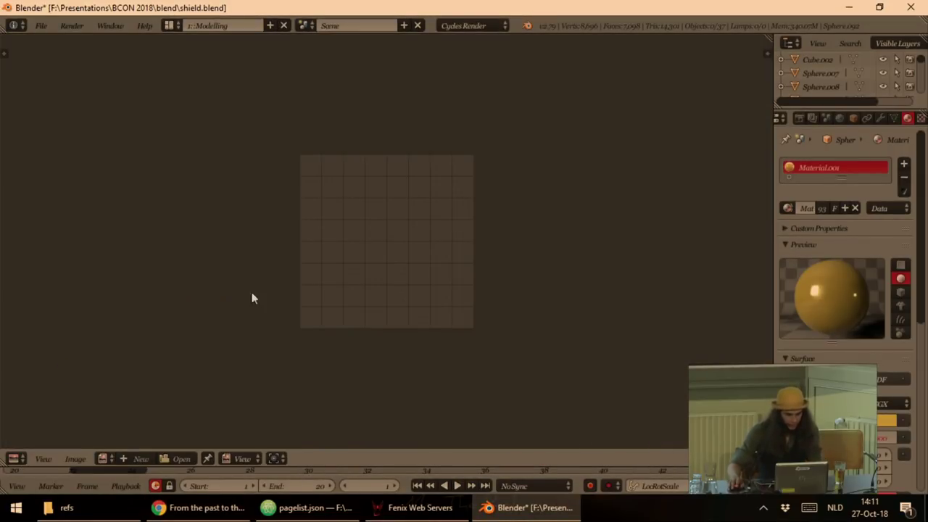
click(111, 458)
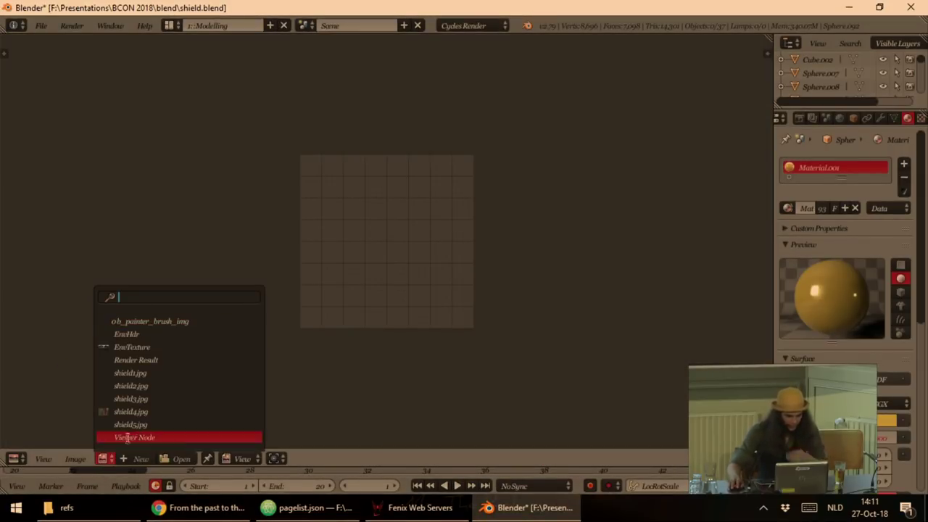
click(174, 373)
scroll(428, 272, up, 2)
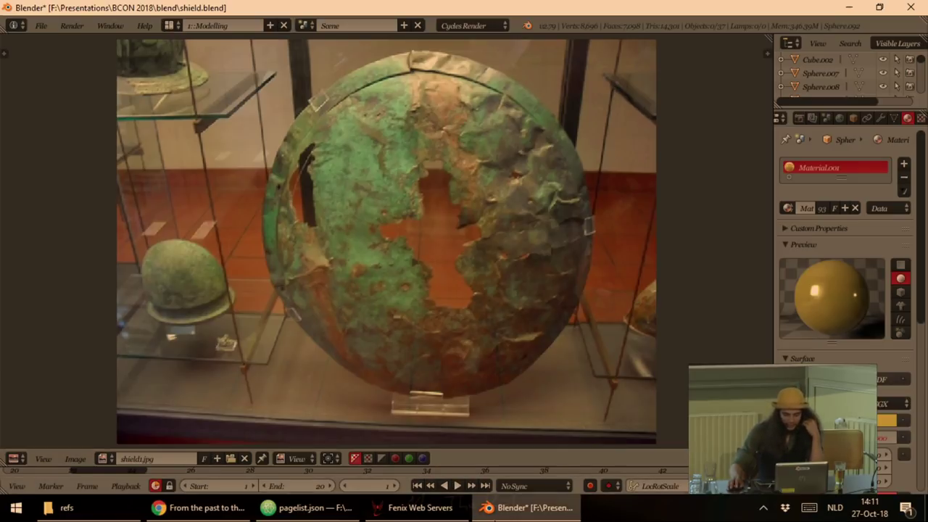
key(alt+Tab)
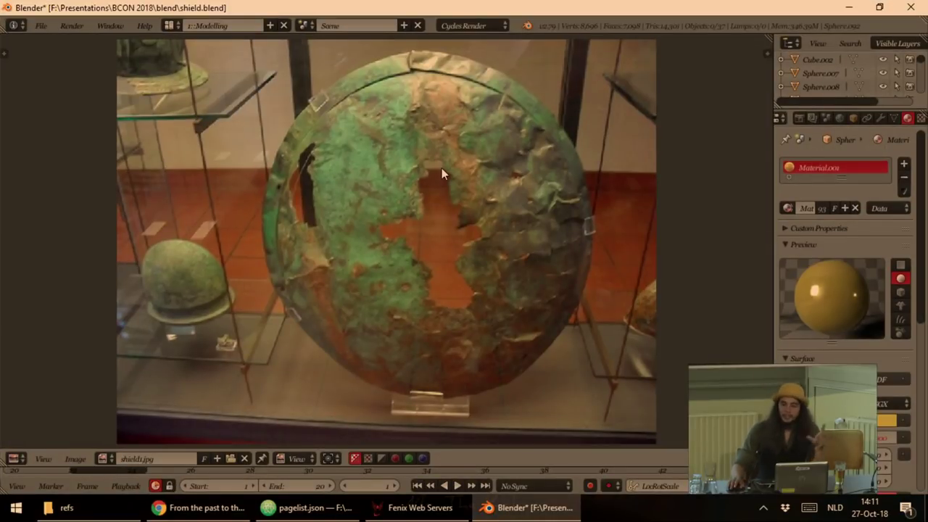
- Display the reference photos shield2.jpg and shield3.jpg in the image editor to examine the shield's front and side profile
click(107, 458)
click(137, 395)
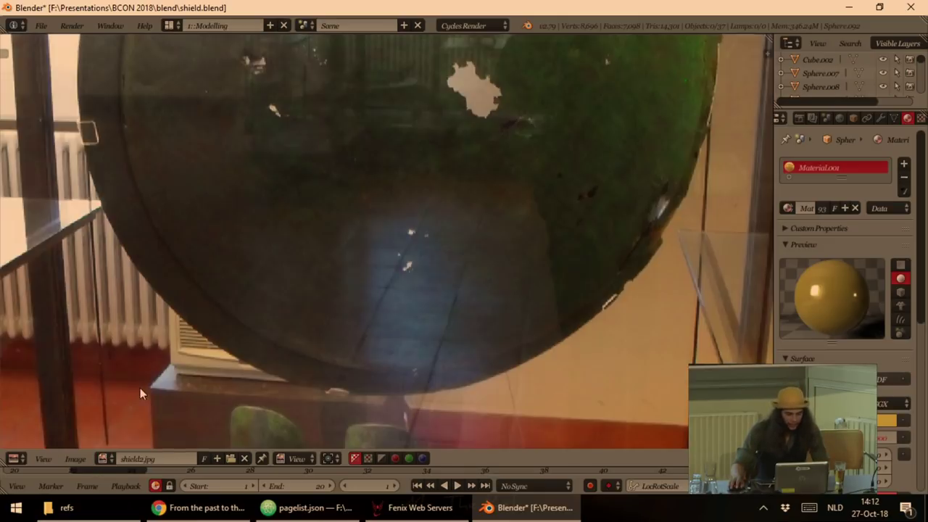
click(107, 458)
click(139, 397)
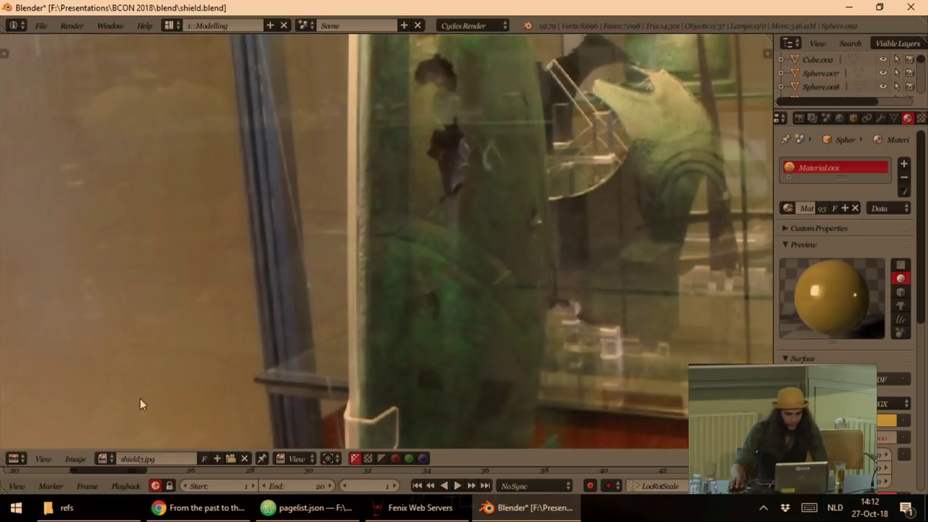
scroll(449, 250, down, 3)
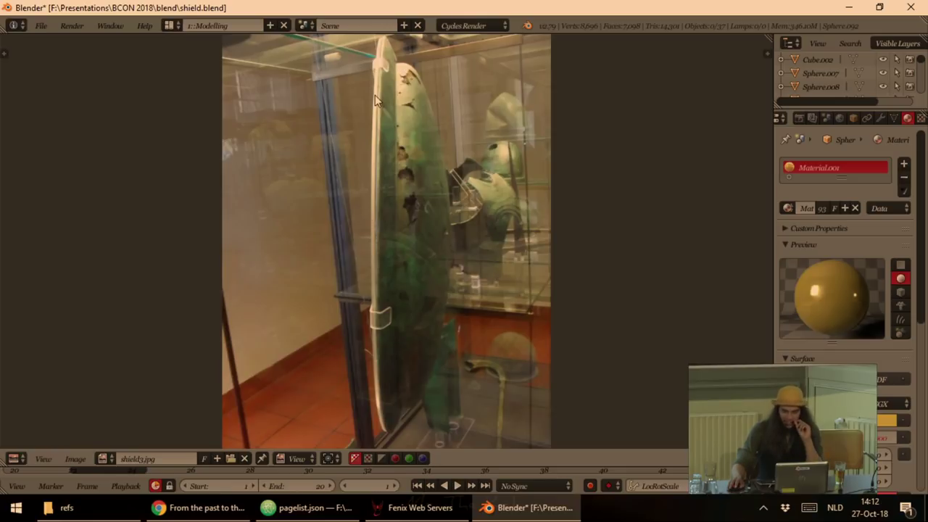
- Display shield4.jpg in the image editor and examine the corroded rim's detail up close
click(105, 459)
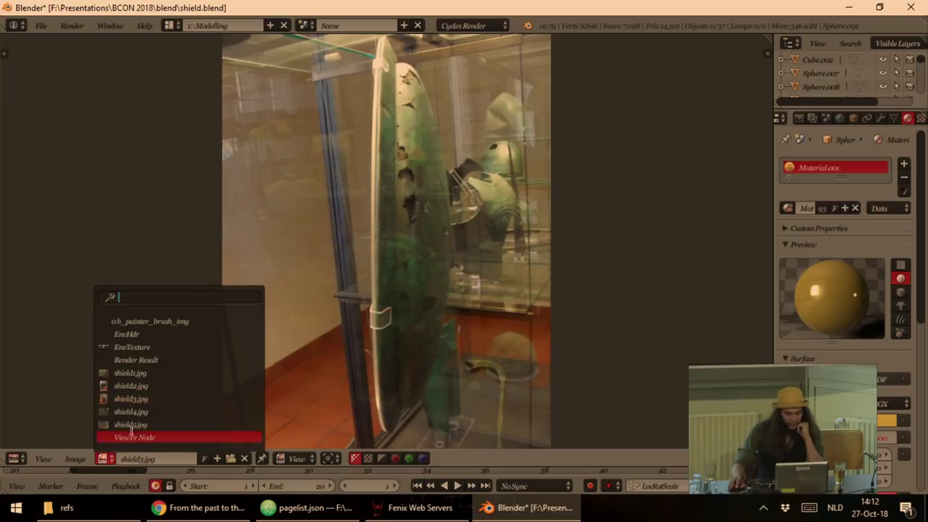
click(146, 411)
scroll(414, 249, up, 4)
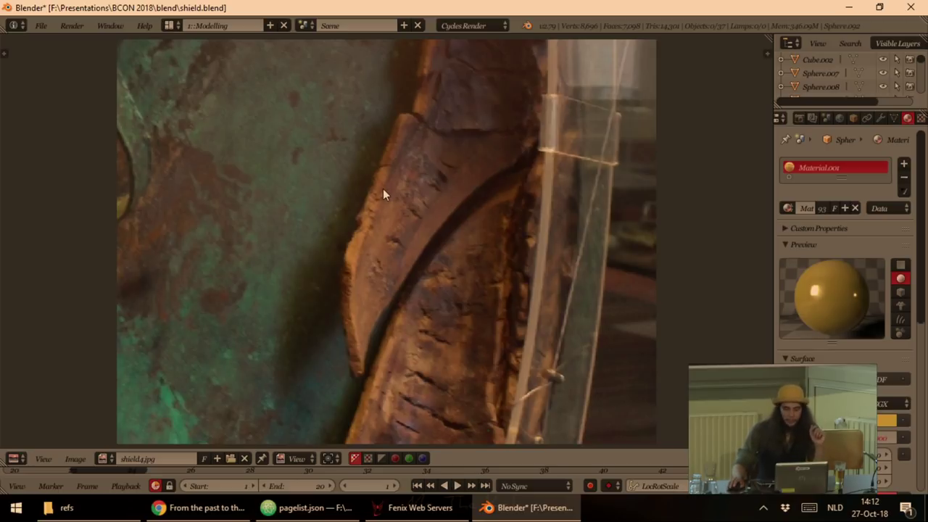
scroll(382, 193, down, 2)
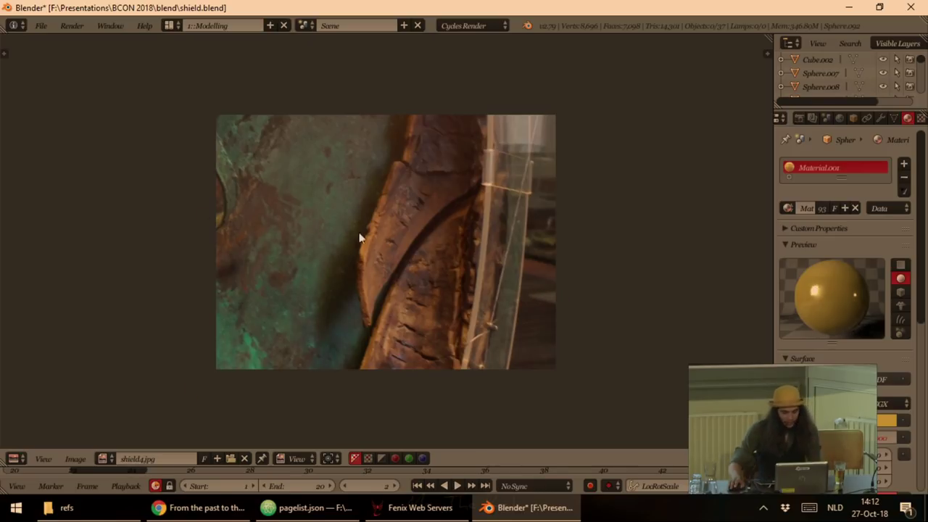
key(Right)
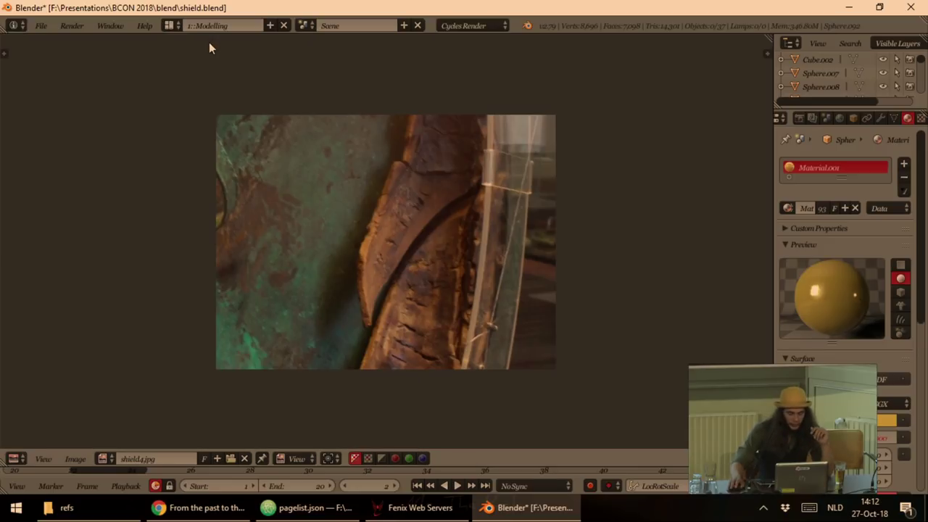
- Unlink shield4.jpg from the image editor and turn the editor back into a 3D view
click(244, 459)
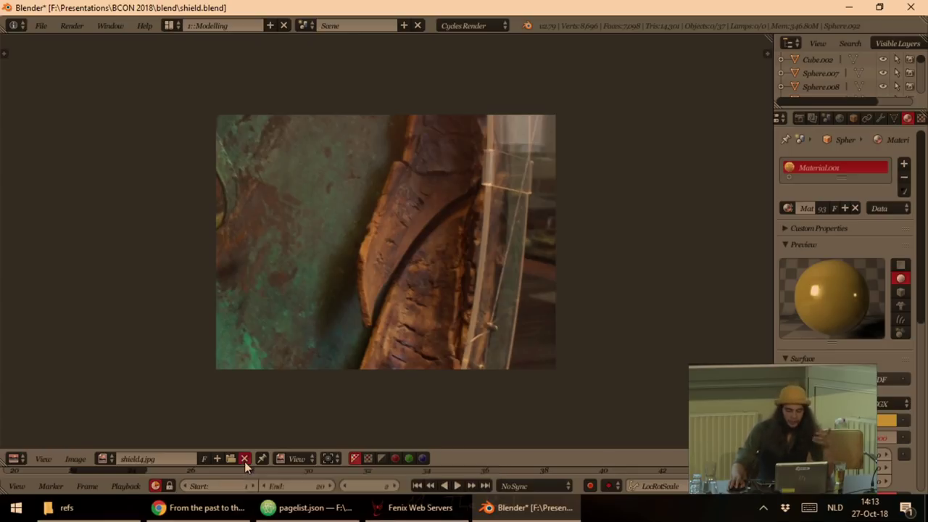
click(14, 456)
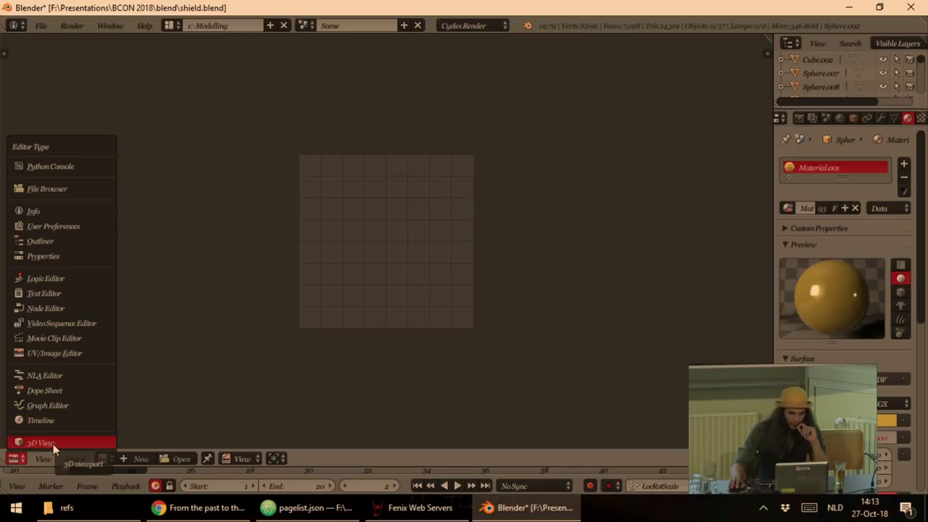
click(53, 444)
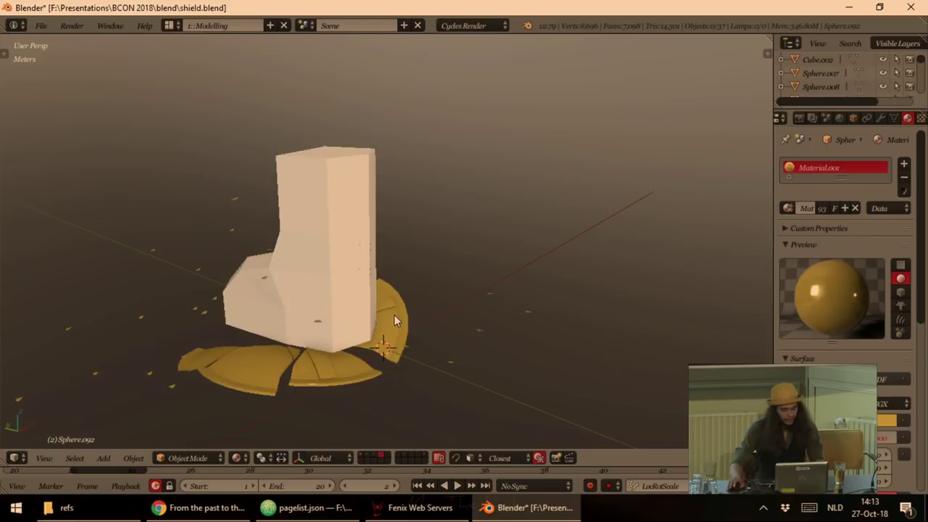
- Switch to an empty layer and add a mesh circle at the 3D cursor
key(KP_Divide)
key(Delete)
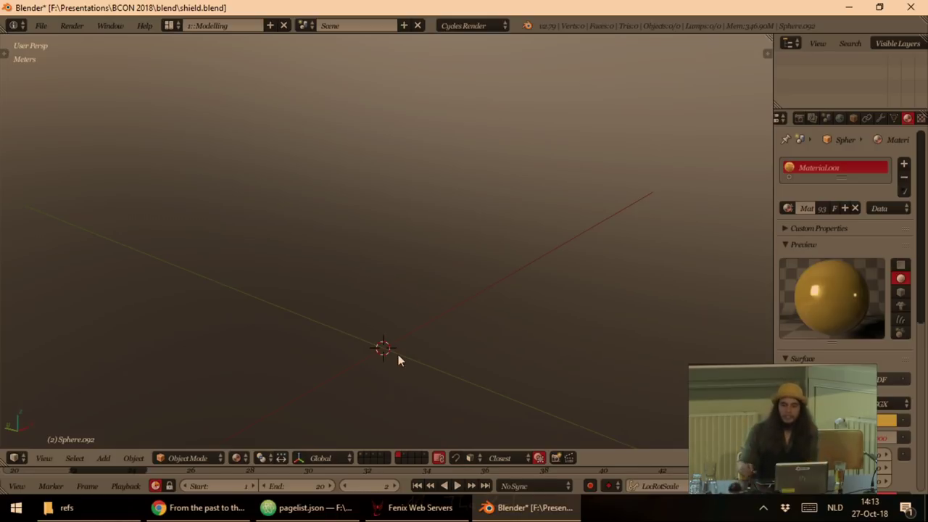
drag(442, 373, 445, 314)
key(space)
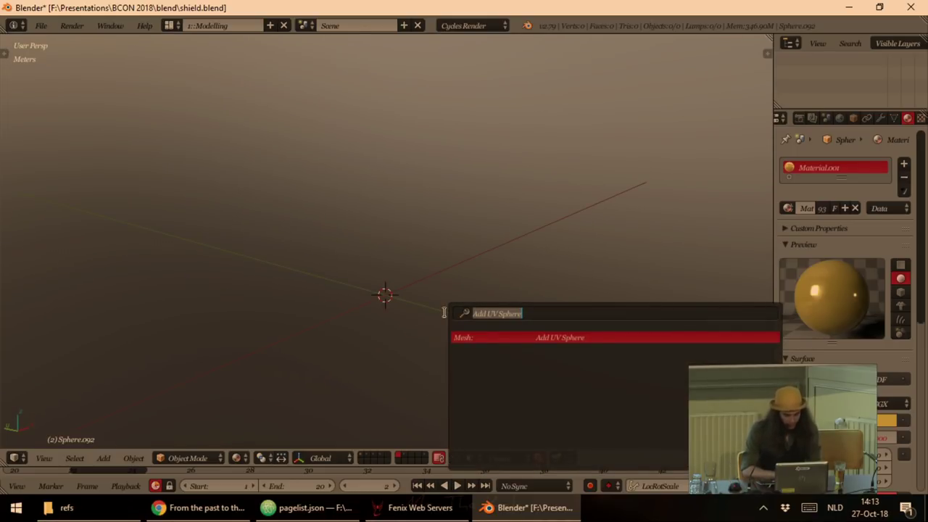
text(cir)
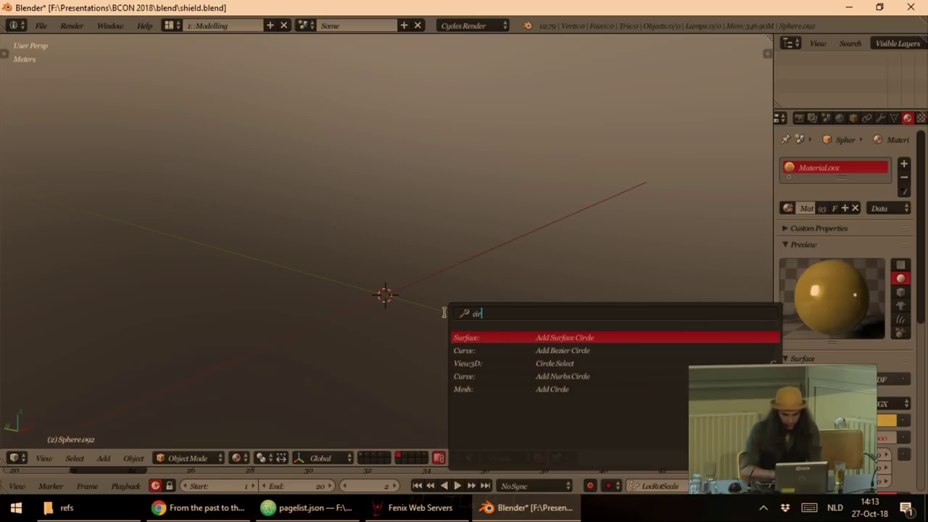
key(Down)
key(Down)
key(Down)
key(Down)
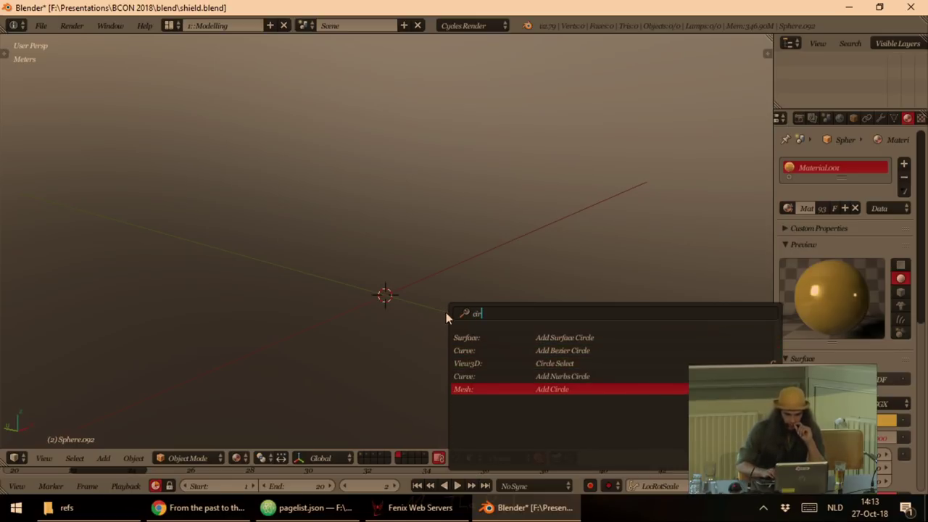
key(Return)
drag(465, 319, 438, 334)
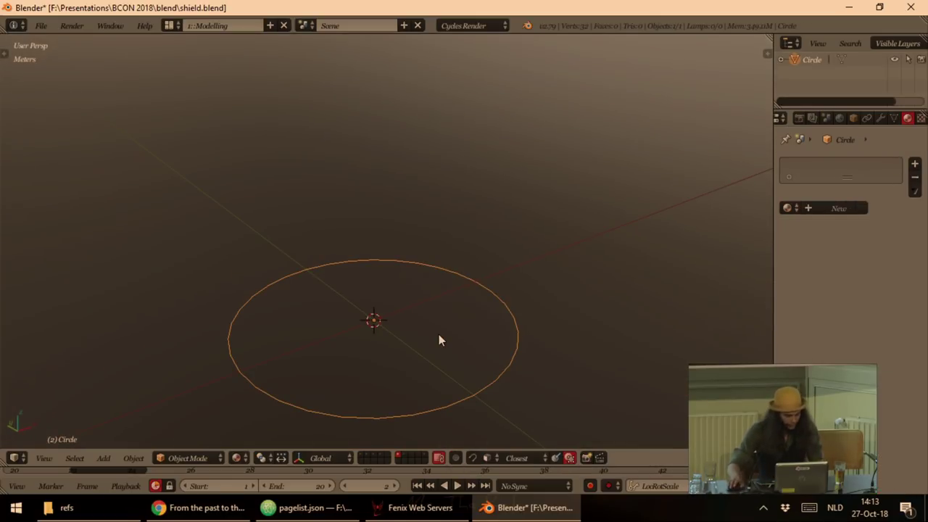
- Split off a narrow area beside the 3D view and make it a UV/Image Editor
drag(6, 462, 155, 438)
click(14, 457)
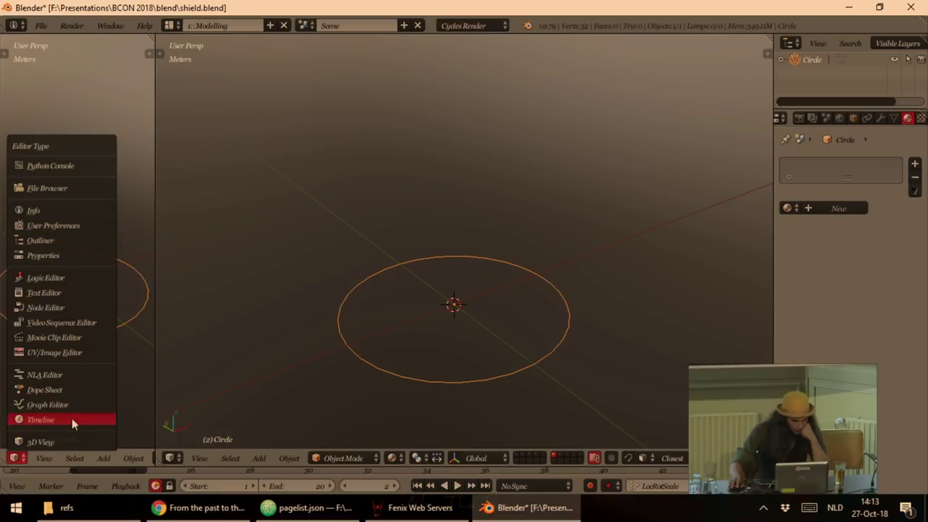
click(54, 353)
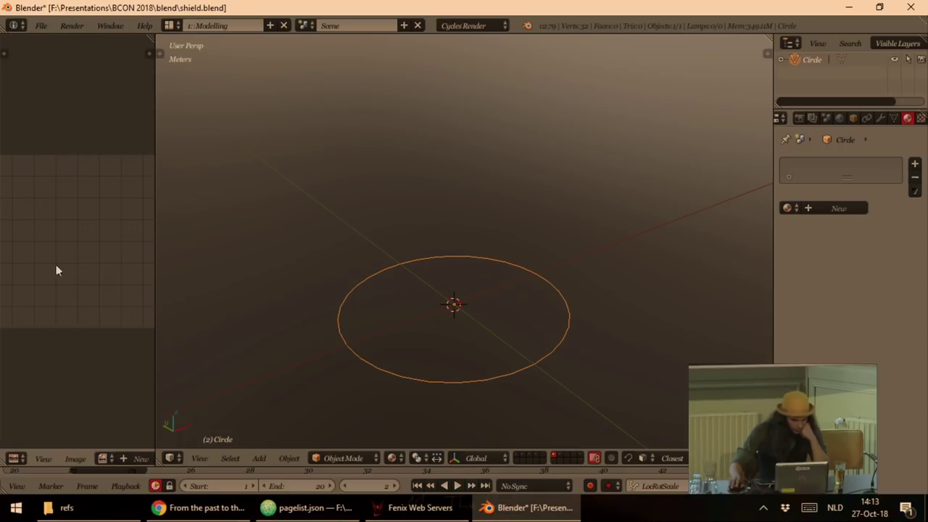
- Display the side-profile photo shield3.jpg in the new image editor and frame the shield in it
click(101, 458)
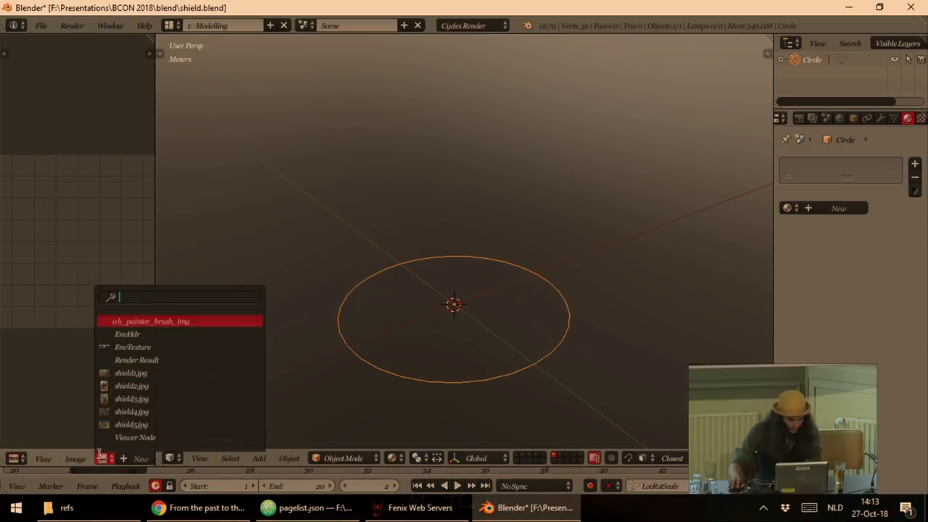
click(136, 410)
click(106, 458)
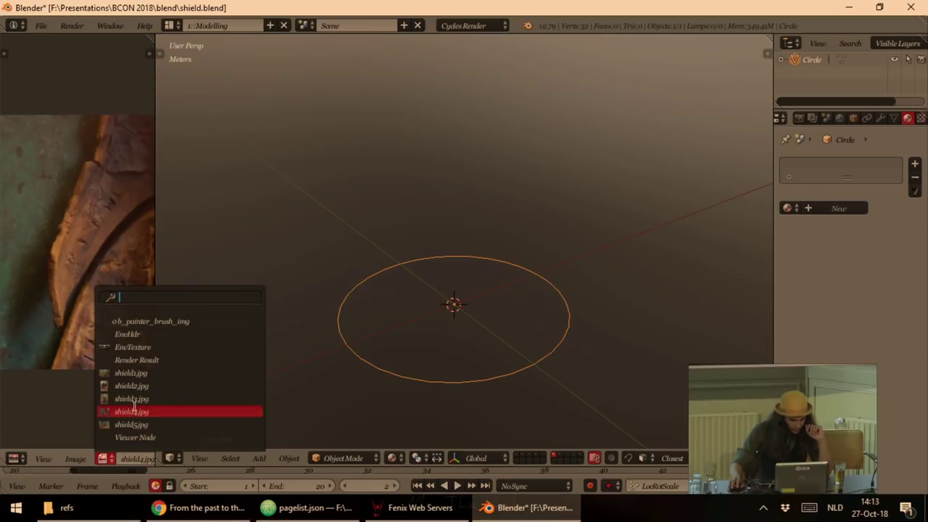
click(134, 398)
scroll(89, 273, down, 3)
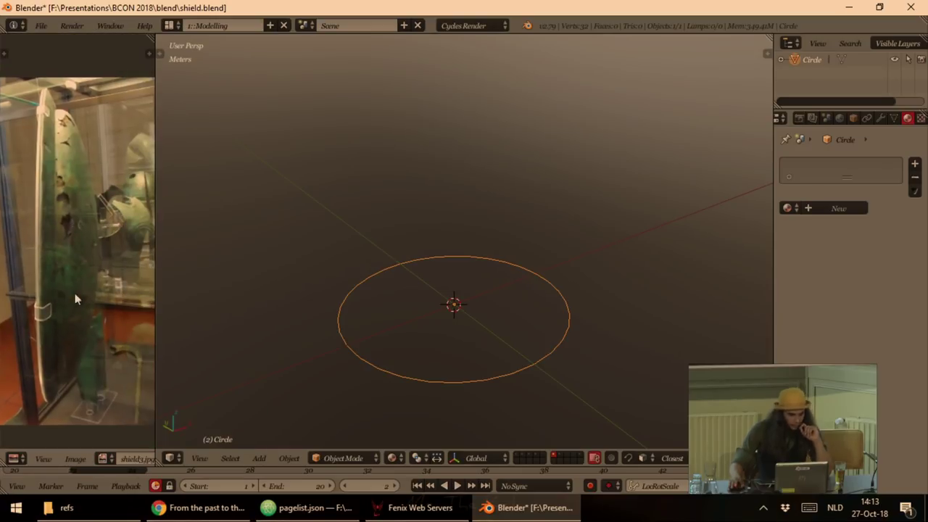
drag(75, 299, 83, 295)
- Enter Edit Mode on the circle and show it edge-on in the front orthographic view
mouse_move(410, 371)
mouse_down()
mouse_move(424, 331)
mouse_move(411, 387)
mouse_up()
scroll(424, 343, up, 4)
scroll(425, 343, down, 3)
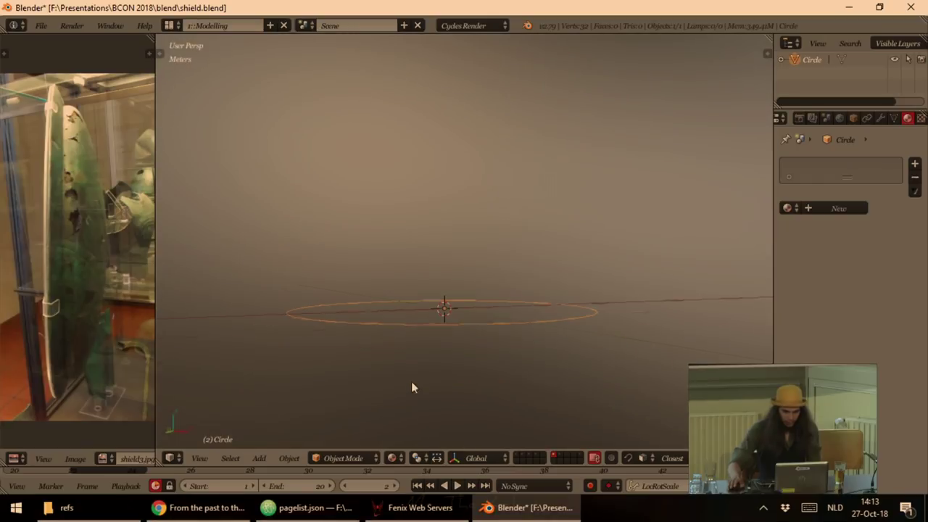
key(KP_1)
key(Tab)
drag(571, 344, 554, 373)
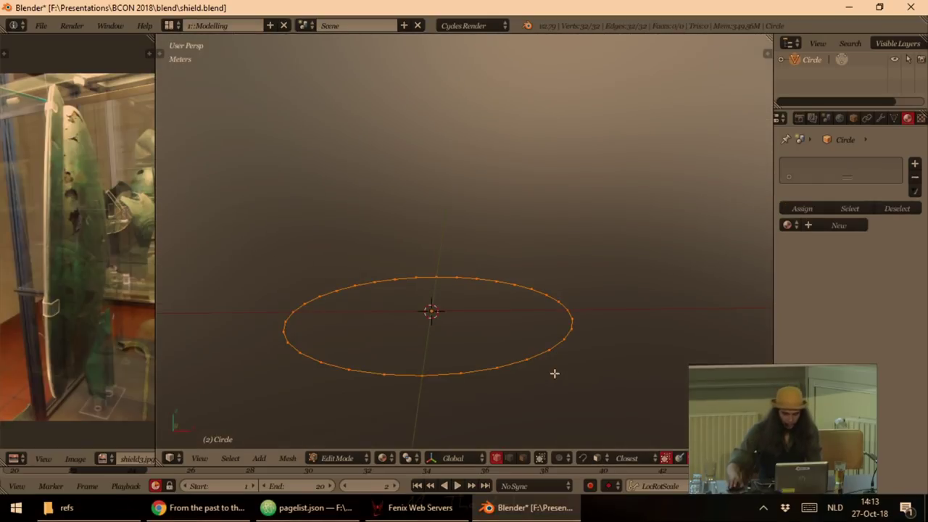
key(KP_1)
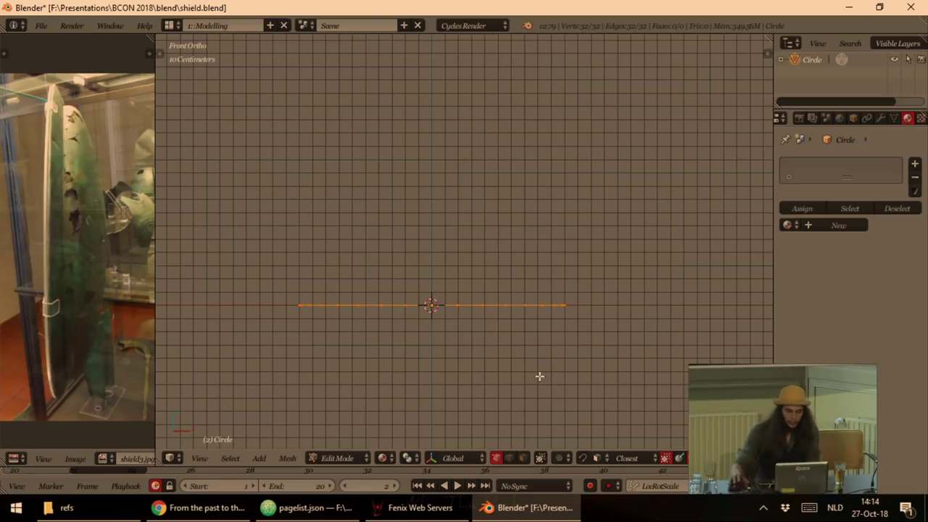
drag(565, 360, 581, 296)
scroll(581, 296, up, 2)
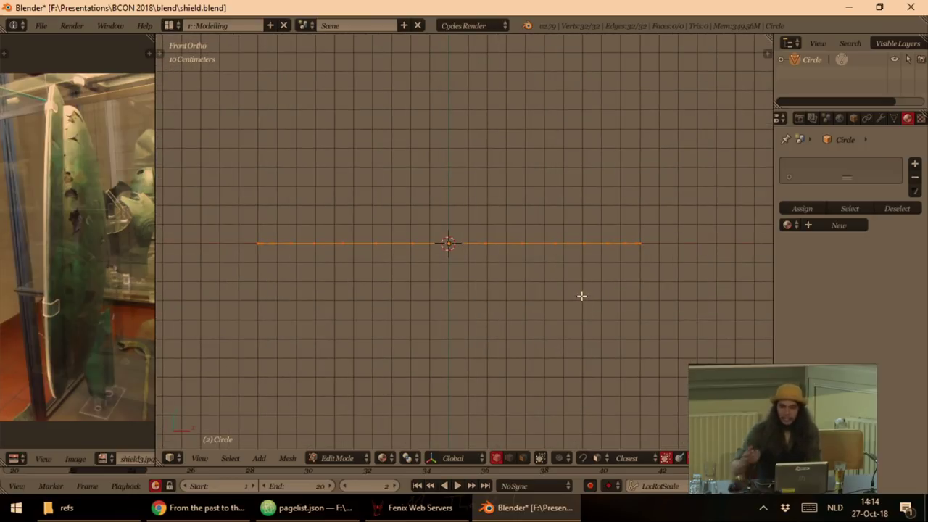